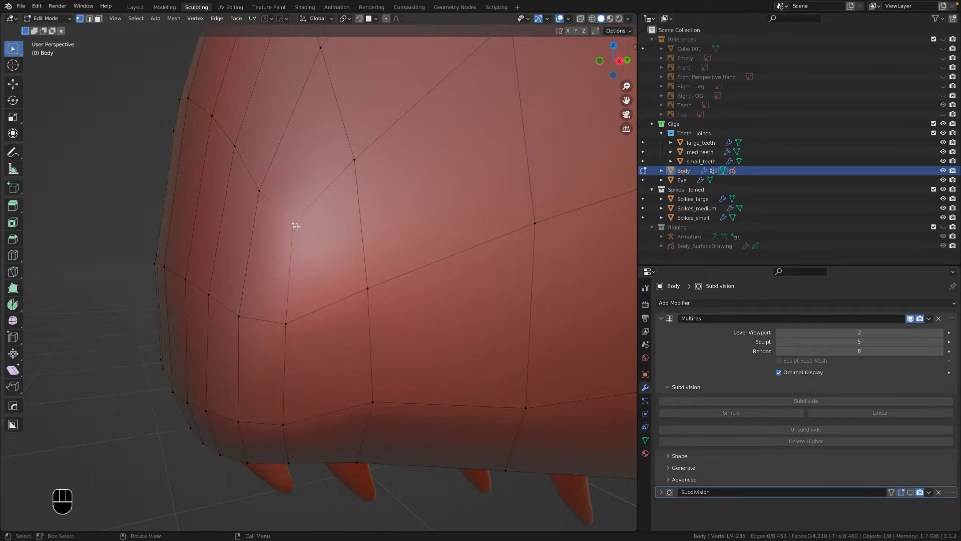
- Switch the Body to Sculpt Mode, smooth over the torn patch near the front of the snout, and save the file
middle_drag(304, 251, 418, 255)
click(50, 20)
click(51, 50)
shift+drag(298, 209, 304, 231)
key(super+s)
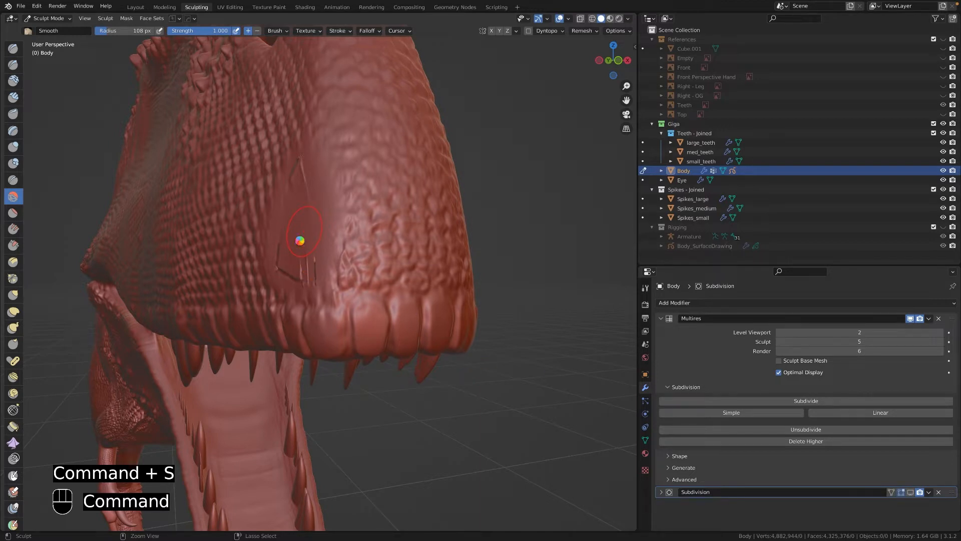
- Collapse the Rigging collection in the scene hierarchy and return the Body to Object Mode
middle_drag(298, 207, 374, 260)
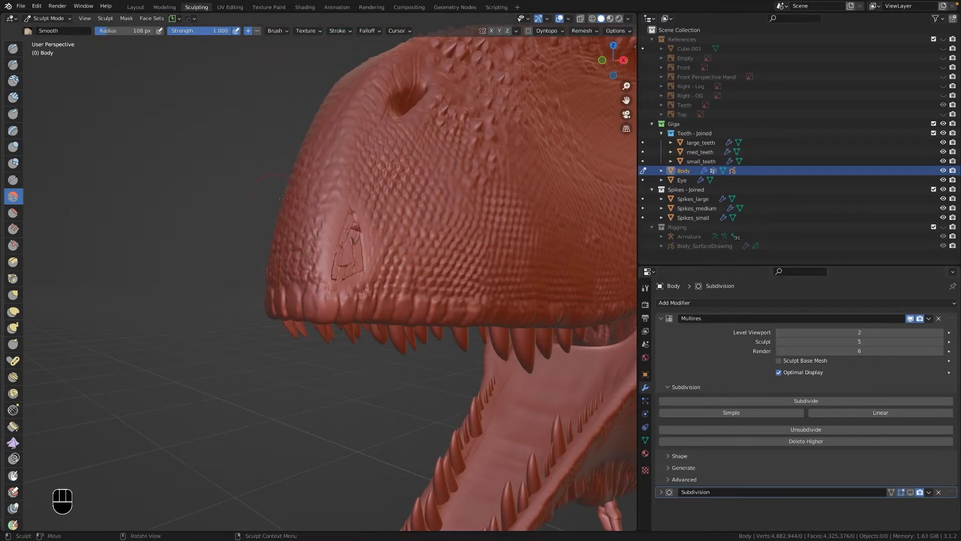
scroll(529, 253, down, 3)
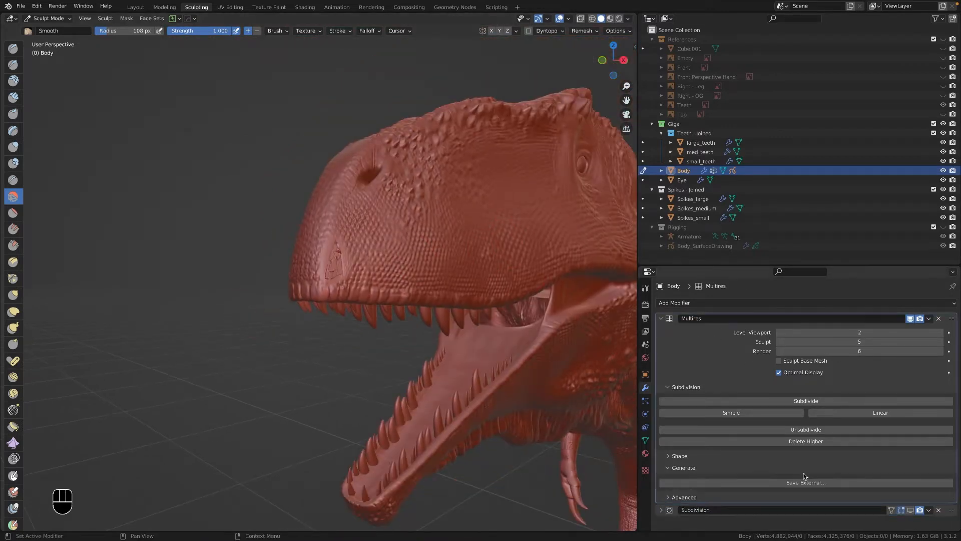
click(660, 320)
click(660, 318)
click(652, 227)
click(28, 18)
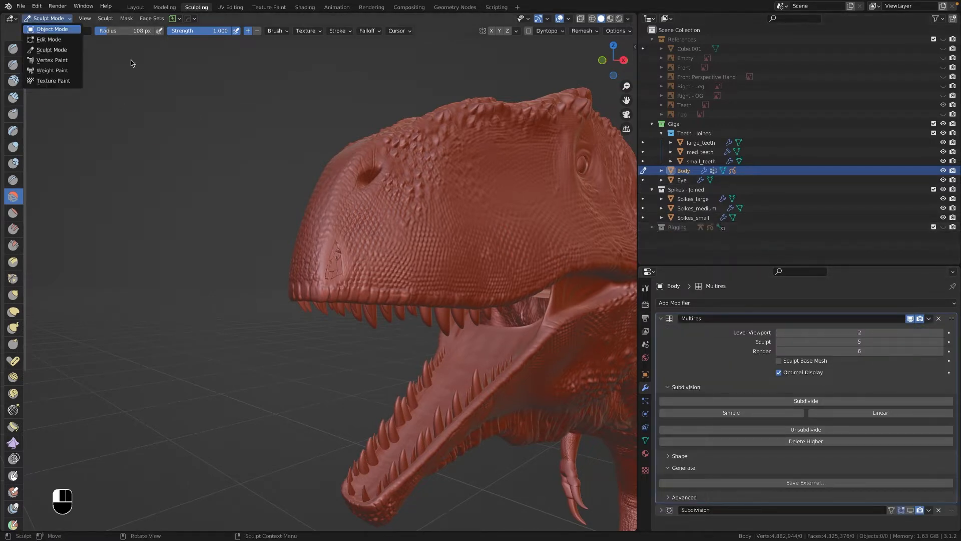
click(45, 30)
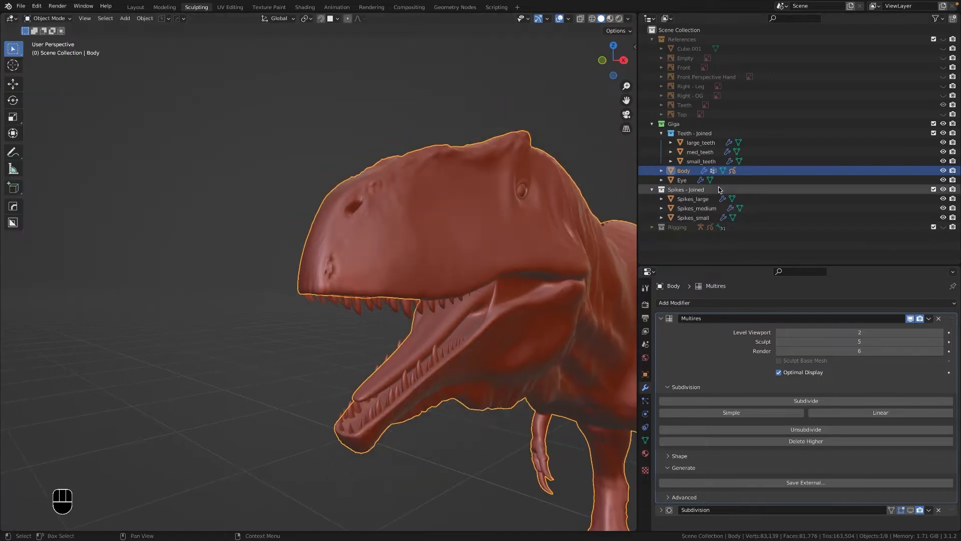
- Collapse the Spikes - Joined collection and create a new top-level collection named Low Poly
click(651, 190)
click(693, 219)
key(c)
double_click(706, 210)
text(Low)
key(Return)
- Duplicate the Body in place and turn off the viewport display of the copy's Multires modifier
click(684, 170)
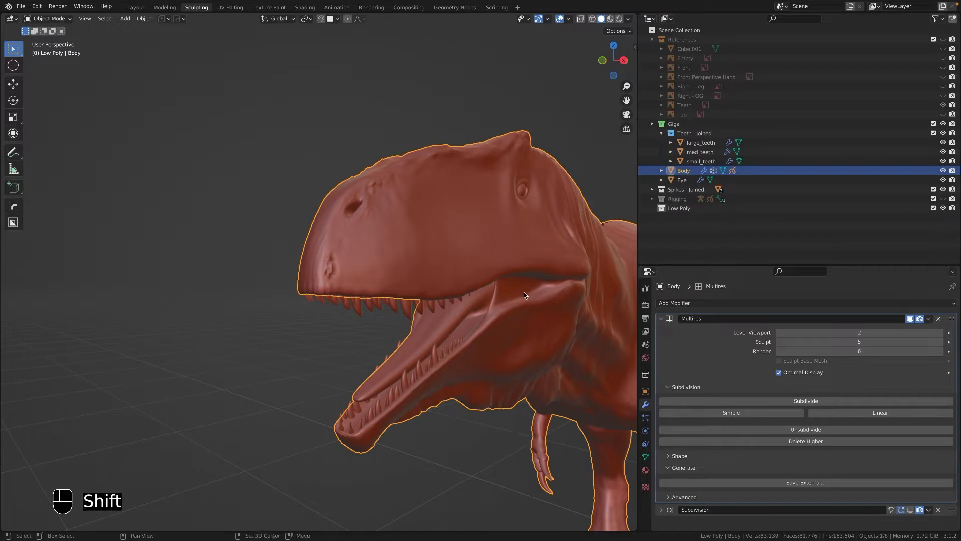
key(shift+d)
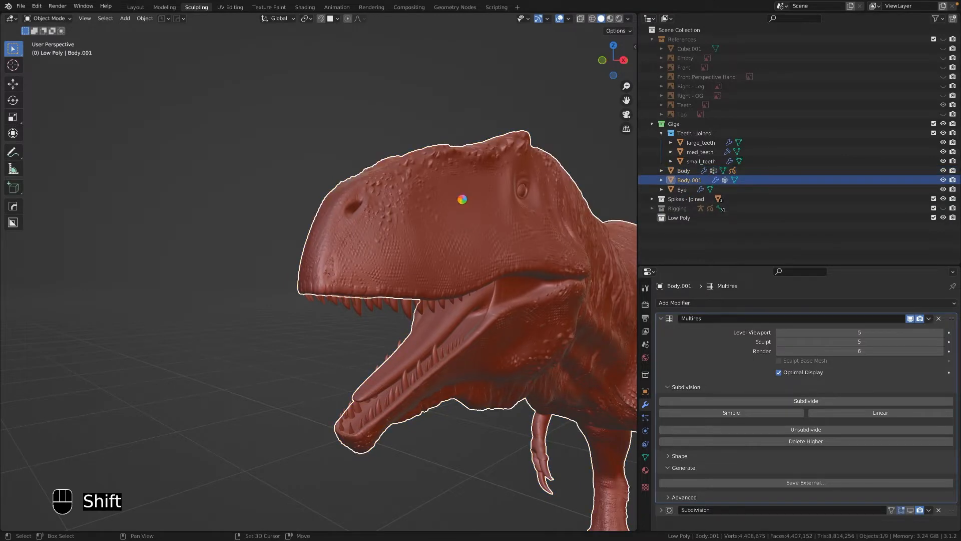
right_click(588, 140)
click(910, 319)
- Rename the duplicated body as Giga Low Poly and move it into the Low Poly collection
double_click(690, 180)
text(Giga Low Poly)
key(Return)
drag(690, 181, 679, 218)
- Select the original Body on the dinosaur's head and save the file
click(392, 228)
middle_drag(485, 309, 440, 290)
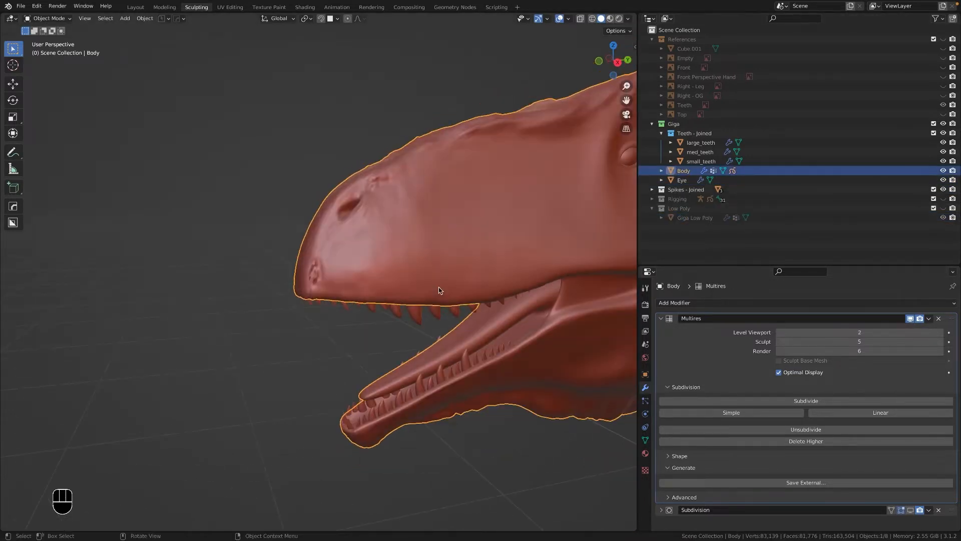
scroll(316, 278, up, 3)
click(877, 329)
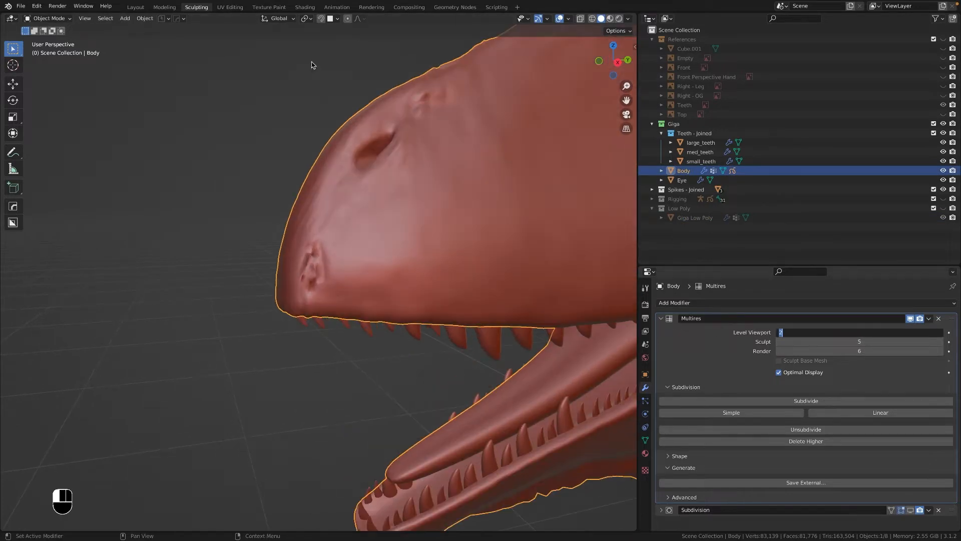
scroll(311, 65, down, 3)
key(super+s)
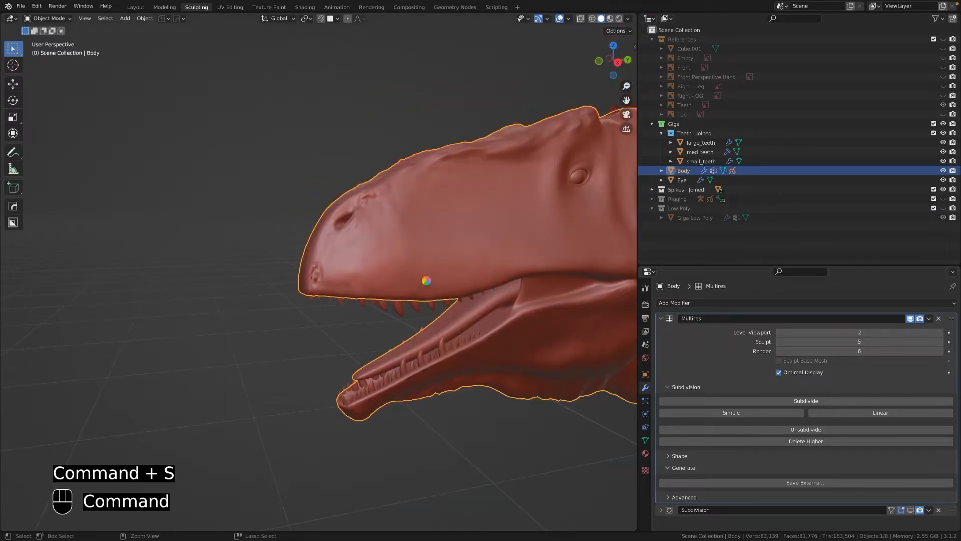
- Set the Body's Multires viewport level to 6
click(876, 332)
text(6)
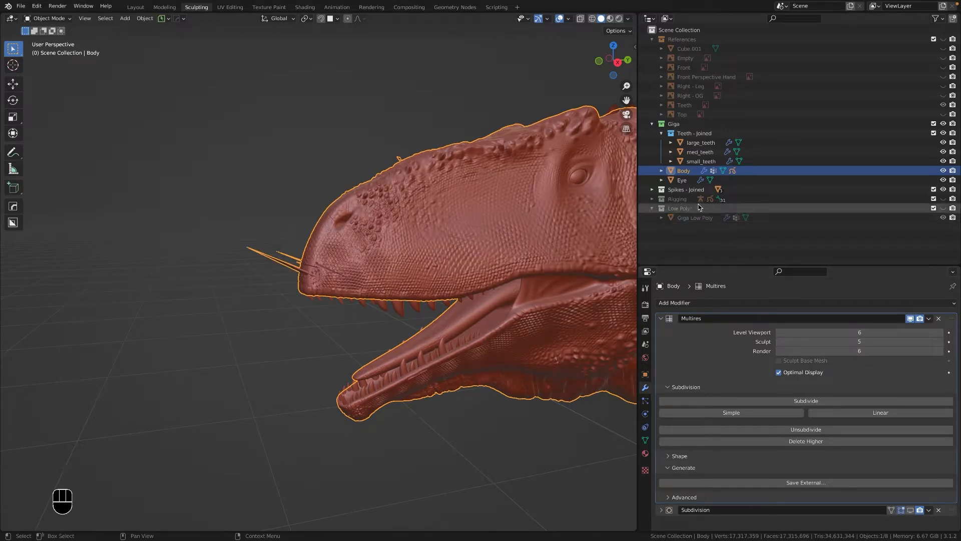
- Hide the Teeth - Joined and Spikes - Joined collections and lower the Body's Multires viewport level to 5
click(944, 133)
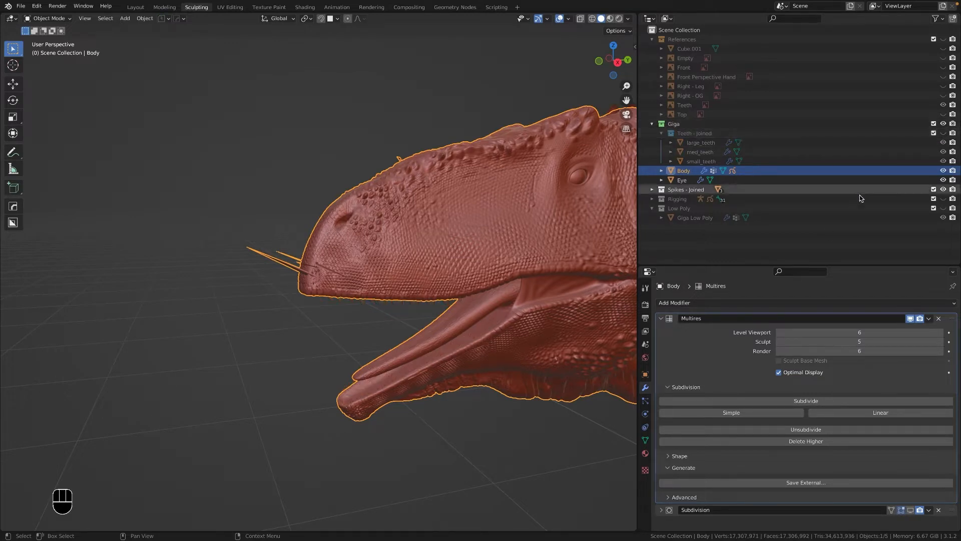
click(943, 190)
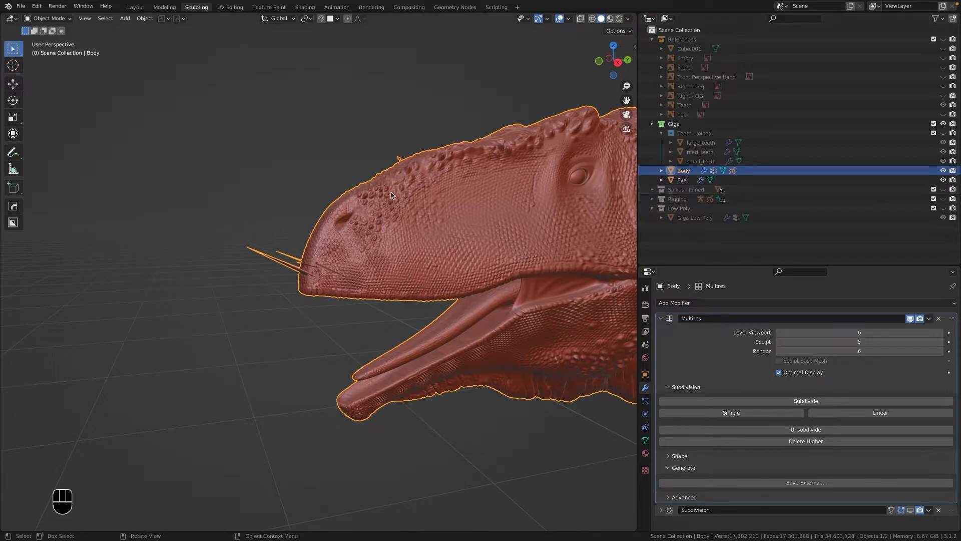
click(169, 19)
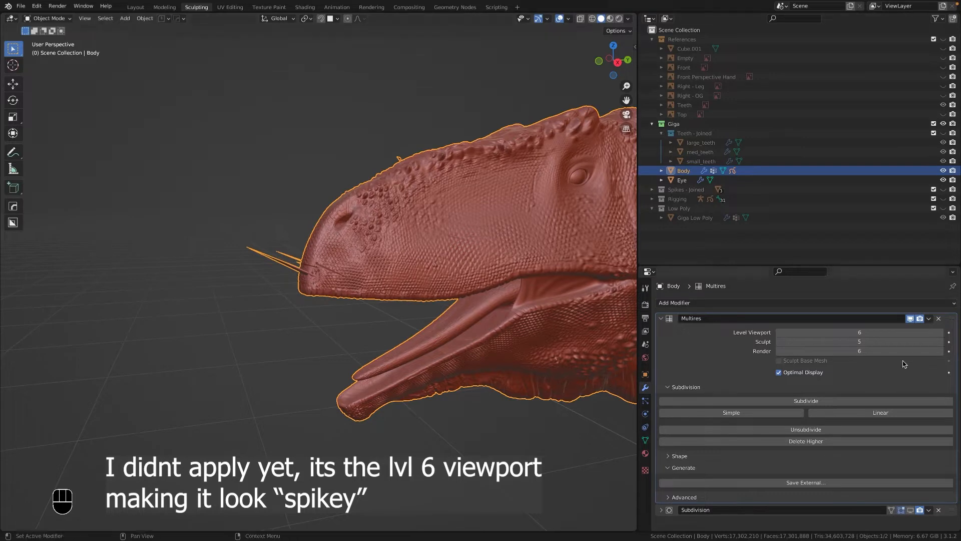
click(864, 331)
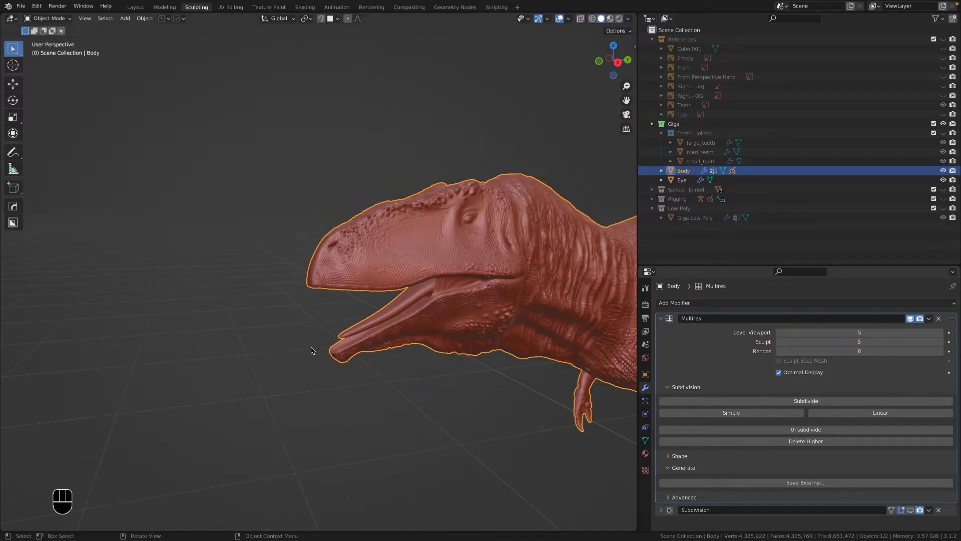
- Try applying the Body's Multires modifier at viewport level 5 and undo the application
click(929, 318)
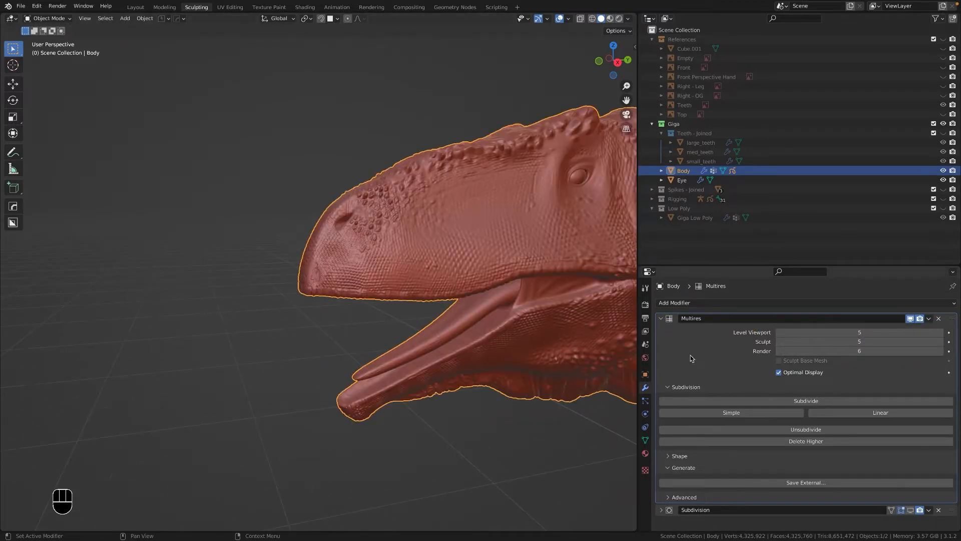
click(929, 318)
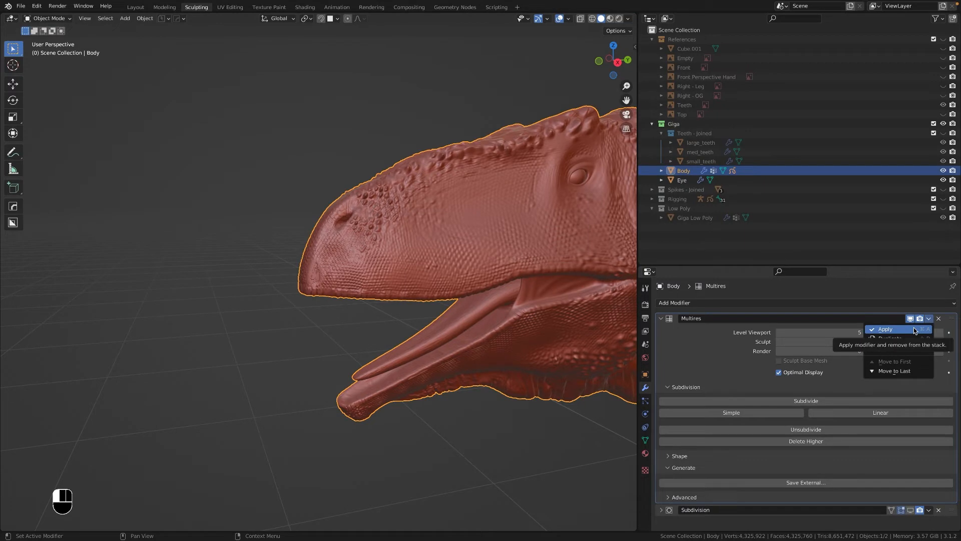
click(915, 328)
scroll(313, 292, up, 5)
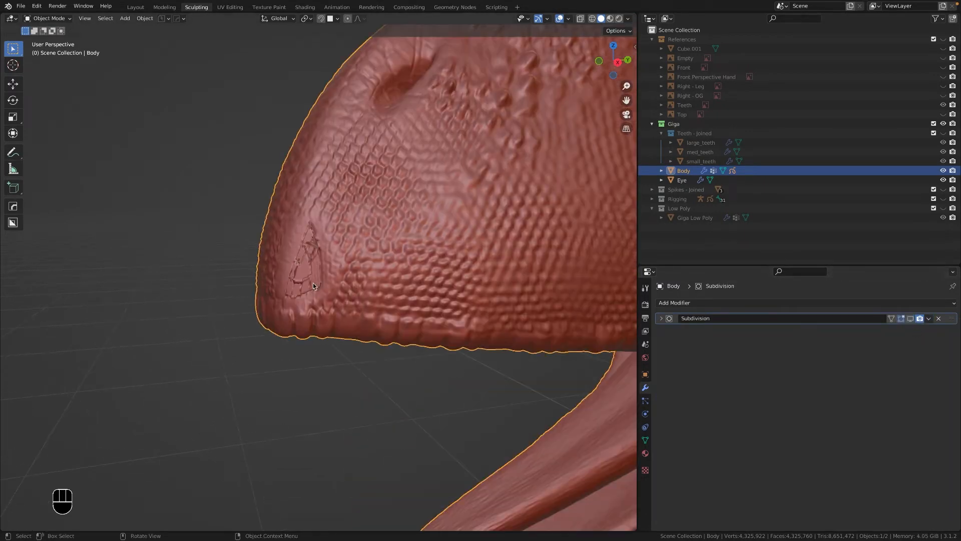
key(super+z)
- Set the Body's Multires sculpt level to 6 and apply the modifier
click(868, 341)
key(Return)
click(929, 319)
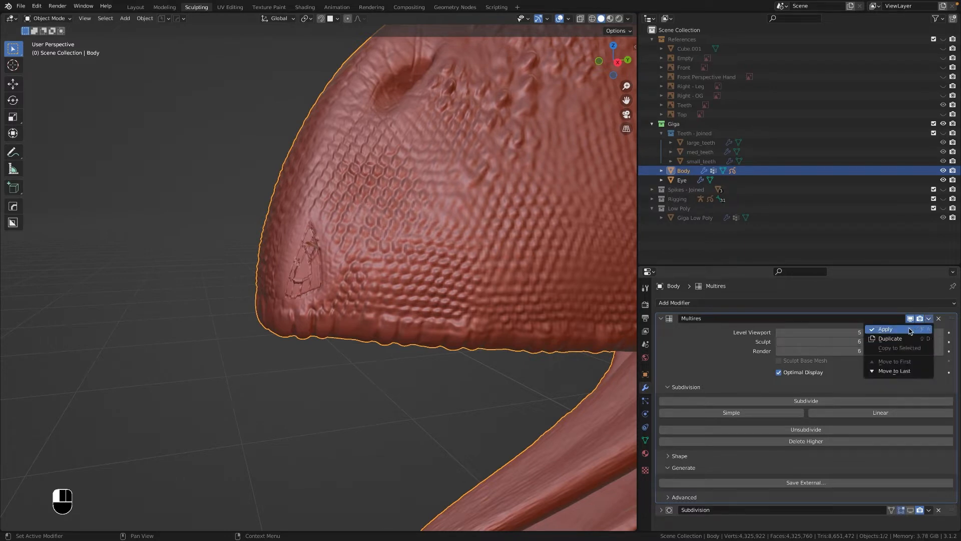
click(915, 329)
- Enter Edit Mode on the Body and examine the mesh topology around the torn patch on the snout
key(Tab)
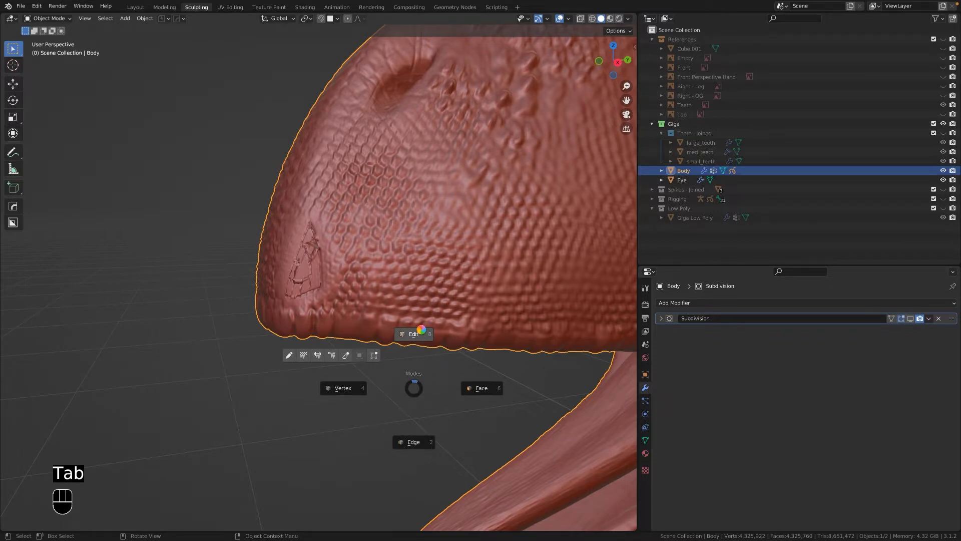
click(422, 330)
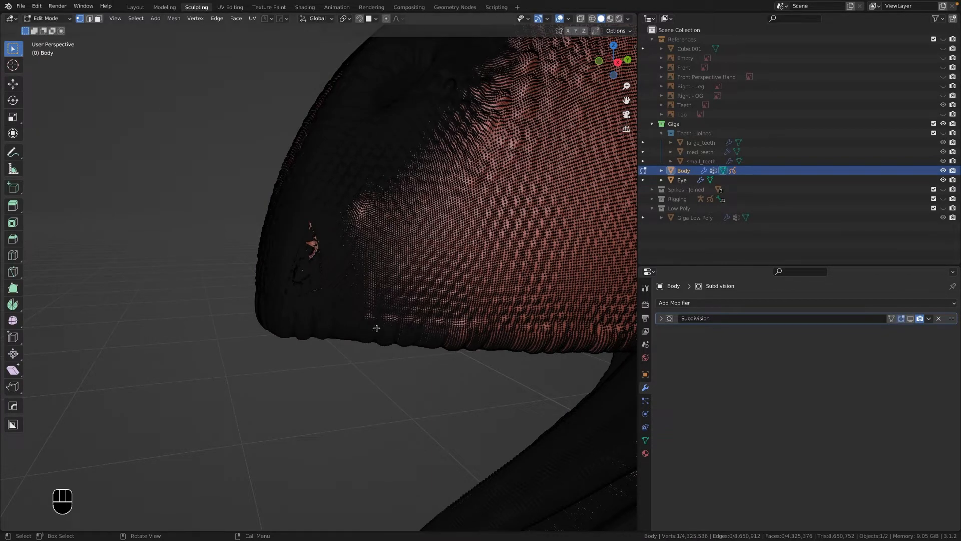
scroll(280, 264, up, 8)
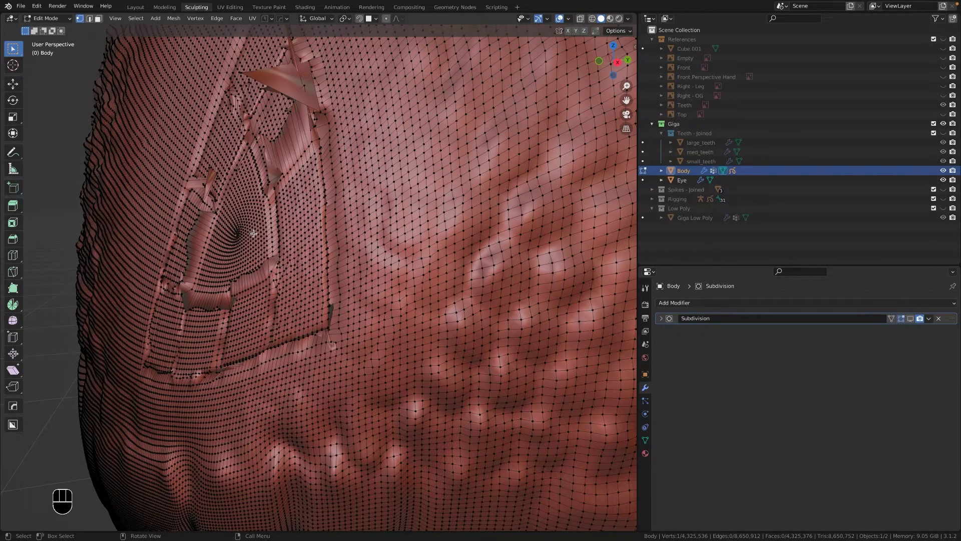
scroll(253, 233, down, 5)
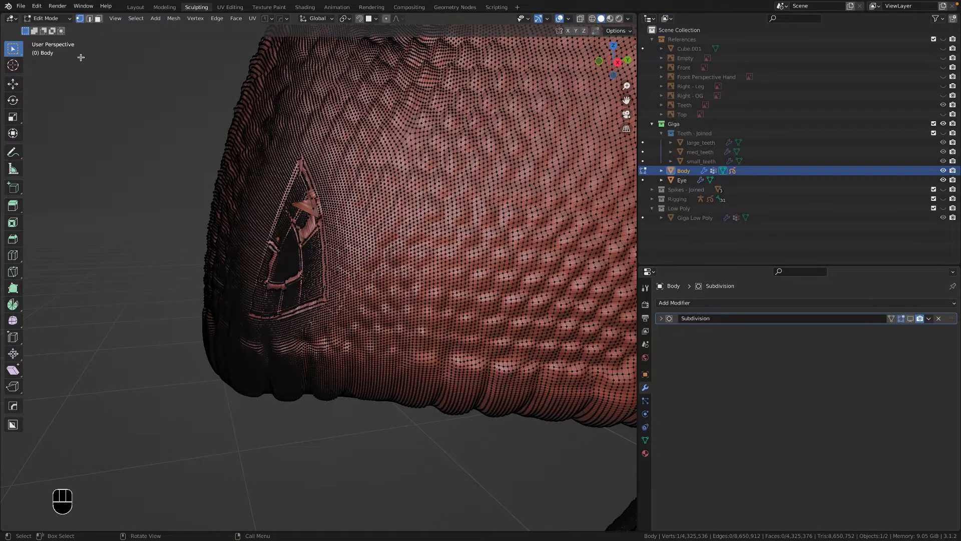
- Switch the Body to Sculpt Mode and smooth out the torn patches near the front of the snout
click(62, 18)
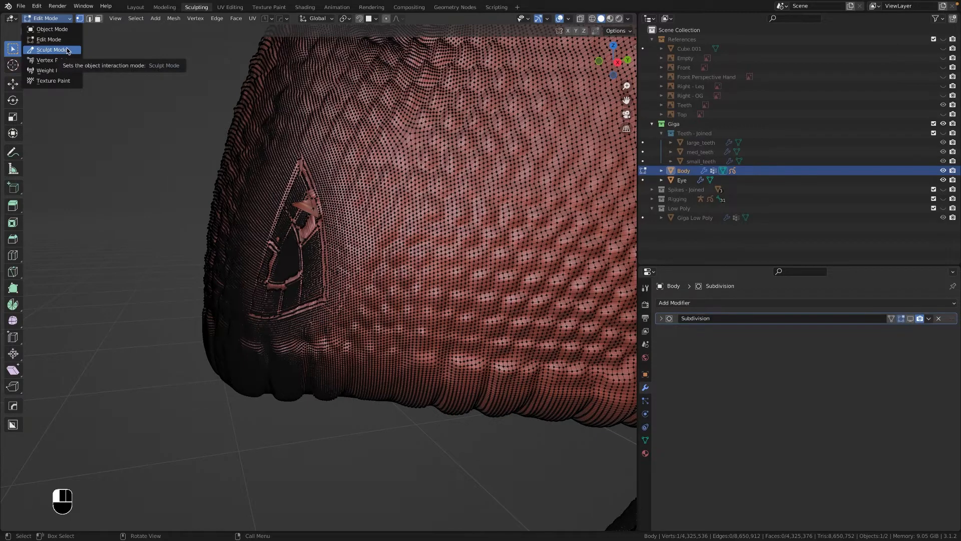
click(56, 50)
middle_drag(280, 258, 306, 261)
mouse_move(458, 281)
shift+mouse_down()
mouse_move(408, 205)
mouse_move(400, 165)
mouse_move(383, 301)
mouse_move(393, 246)
mouse_move(381, 240)
shift+mouse_up()
middle_drag(380, 240, 325, 235)
mouse_move(345, 260)
shift+mouse_down()
mouse_move(316, 240)
mouse_move(348, 216)
mouse_move(328, 231)
shift+mouse_up()
- Check the smoothed snout from several angles and save the file
scroll(326, 233, down, 4)
middle_drag(466, 226, 380, 228)
scroll(392, 227, down, 4)
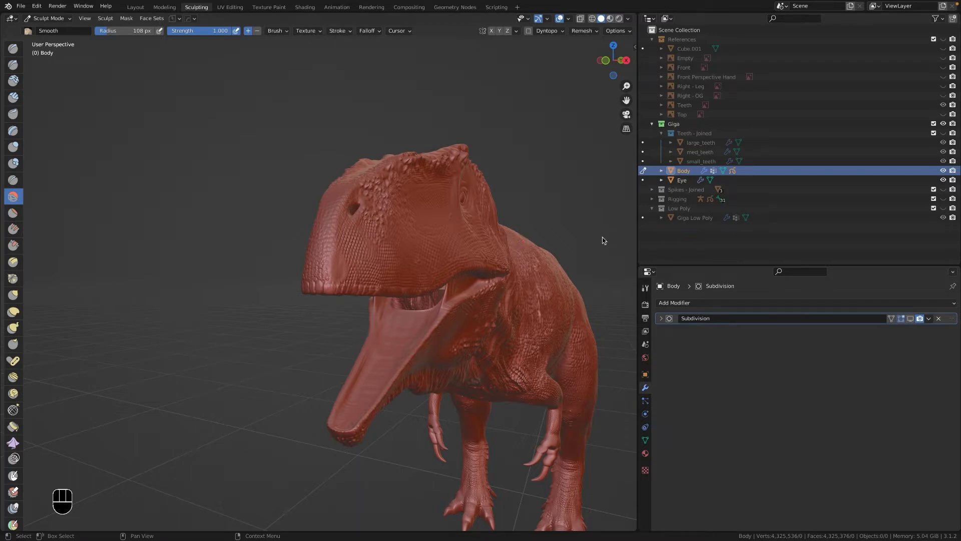
scroll(280, 270, up, 4)
middle_drag(271, 275, 319, 254)
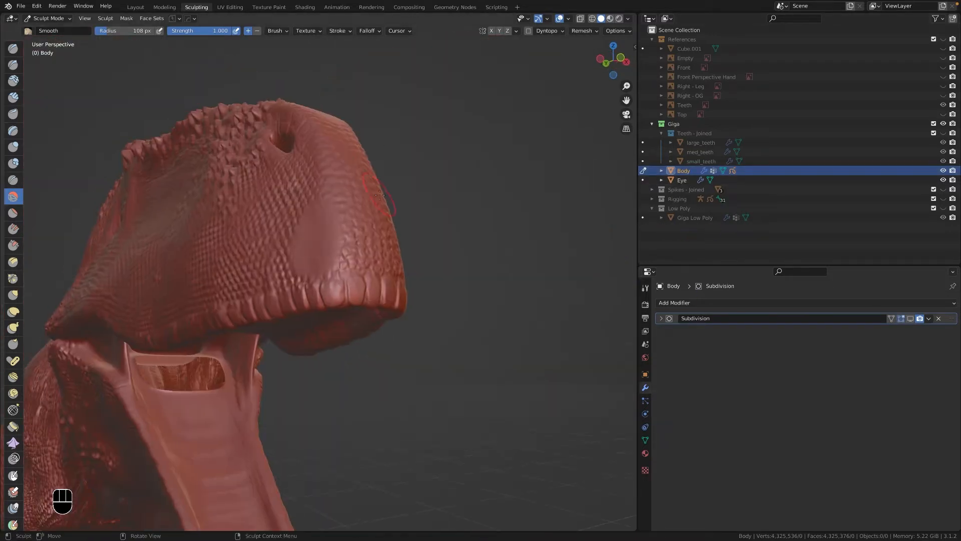
key(super+s)
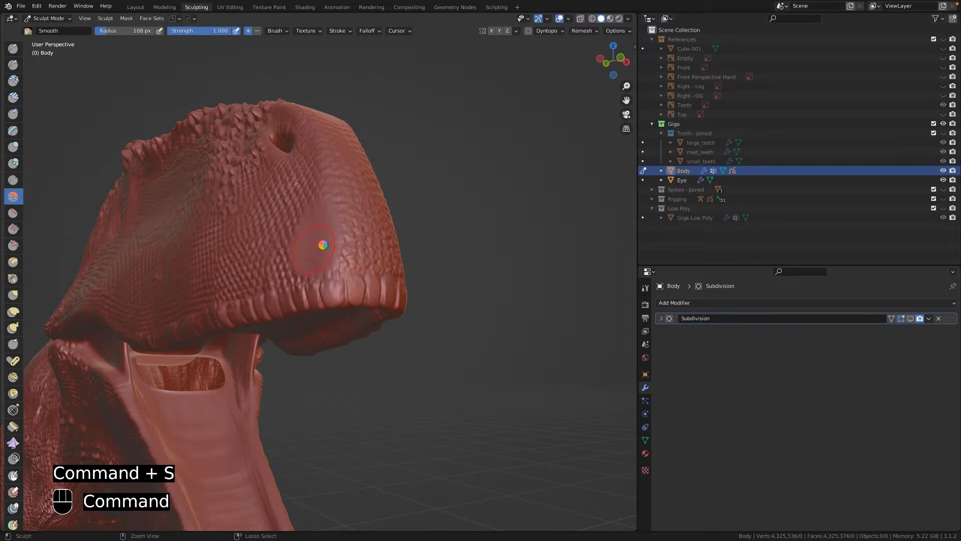
- Examine the dense mesh topology of the smoothed snout patch in Edit Mode
scroll(328, 256, up, 4)
mouse_move(320, 252)
middle_down()
mouse_move(348, 274)
mouse_move(338, 269)
middle_up()
click(48, 19)
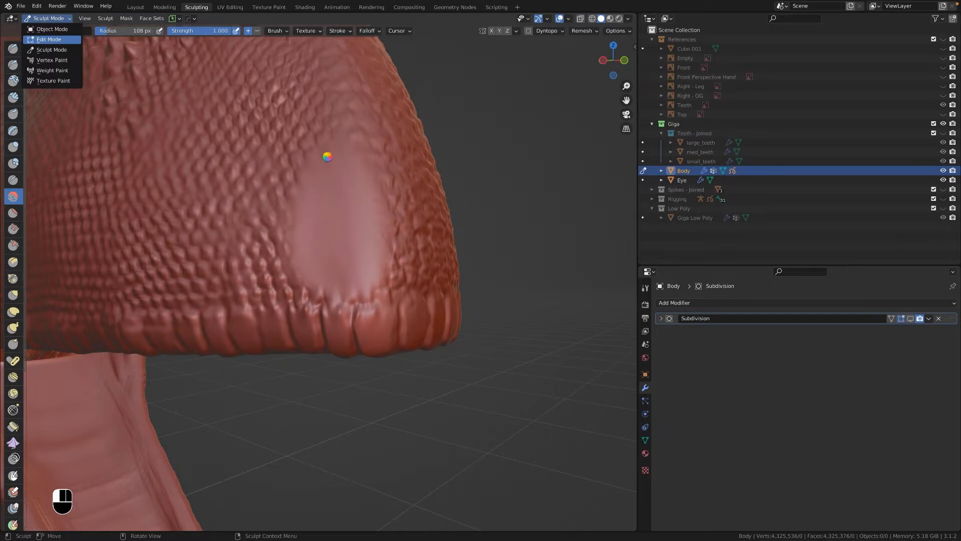
scroll(370, 254, up, 3)
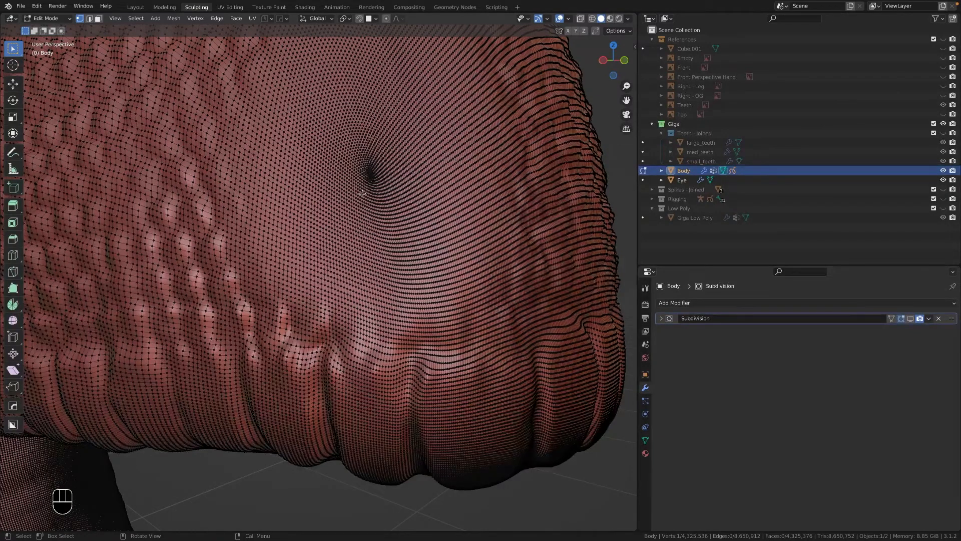
scroll(372, 190, up, 3)
scroll(371, 189, down, 3)
scroll(371, 189, up, 2)
scroll(369, 192, down, 6)
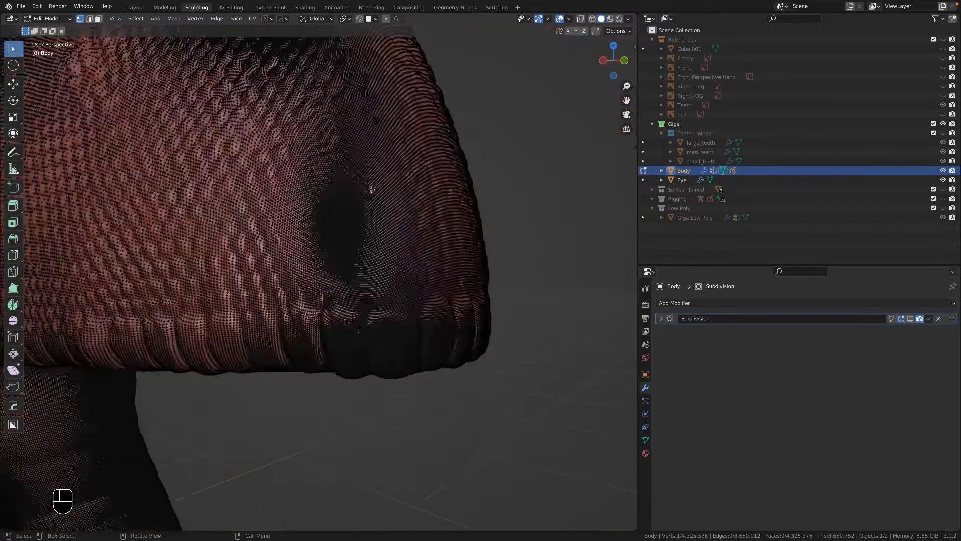
scroll(367, 194, up, 2)
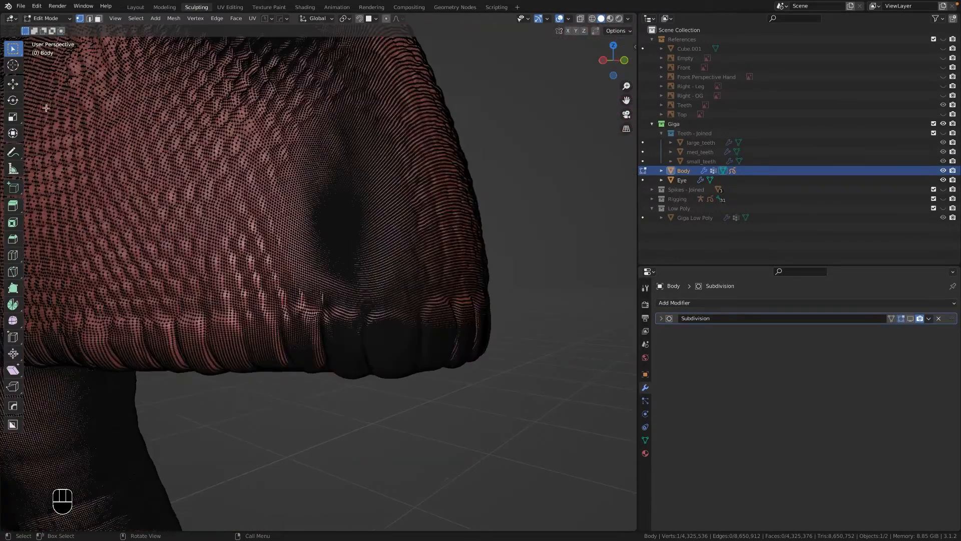
- Return to Object Mode and rename the Body object as Giga_High Poly
click(58, 19)
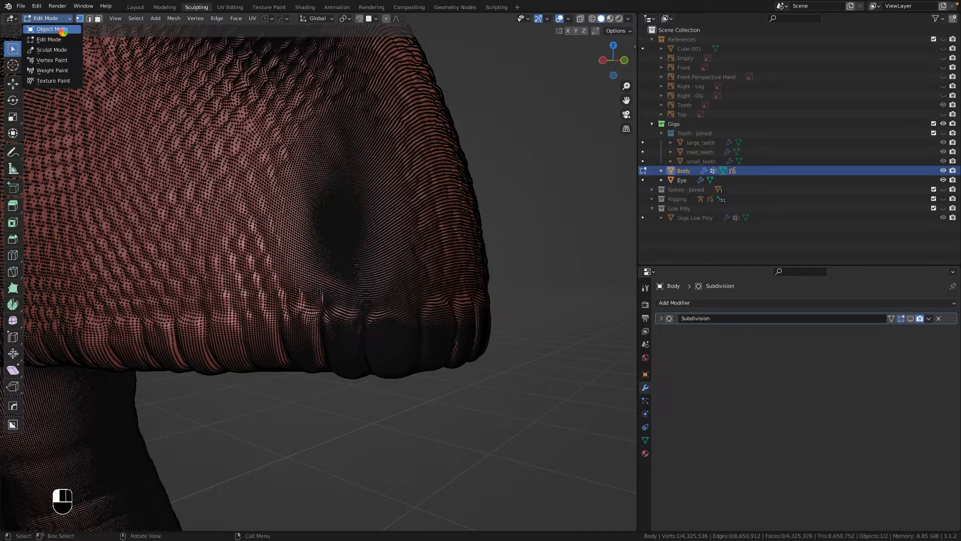
click(62, 29)
scroll(423, 260, down, 5)
scroll(423, 259, up, 6)
double_click(684, 171)
text(Giga_High Poly)
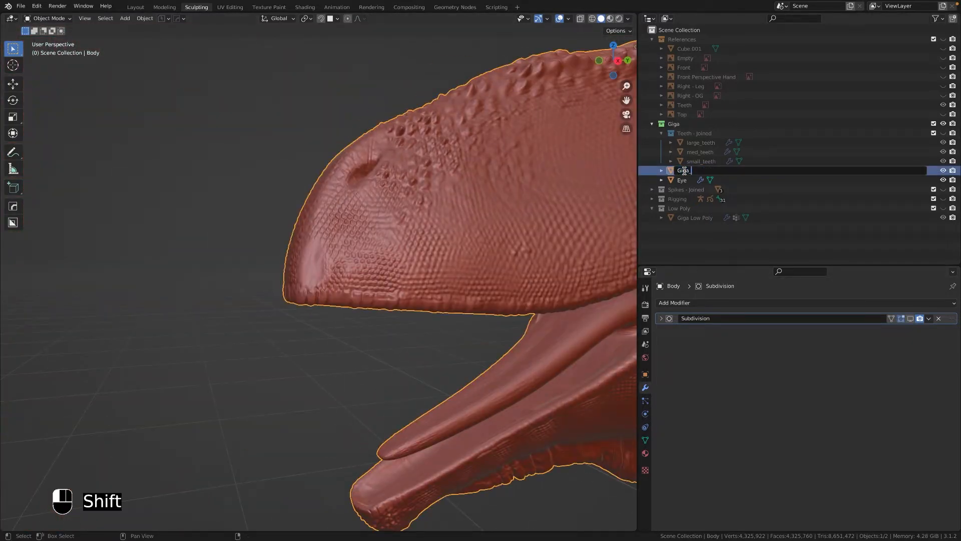
key(Return)
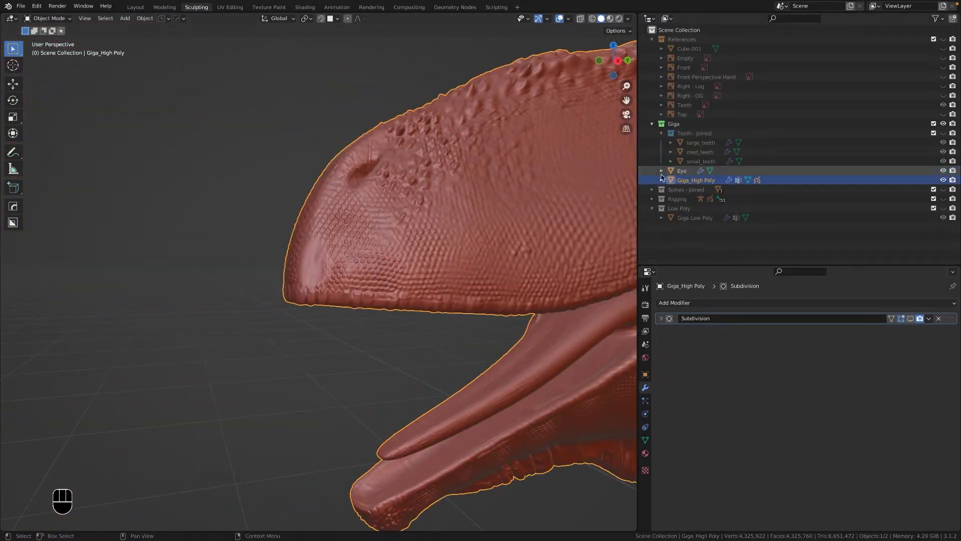
- Create a new collection inside the Giga collection
double_click(675, 126)
key(Return)
key(c)
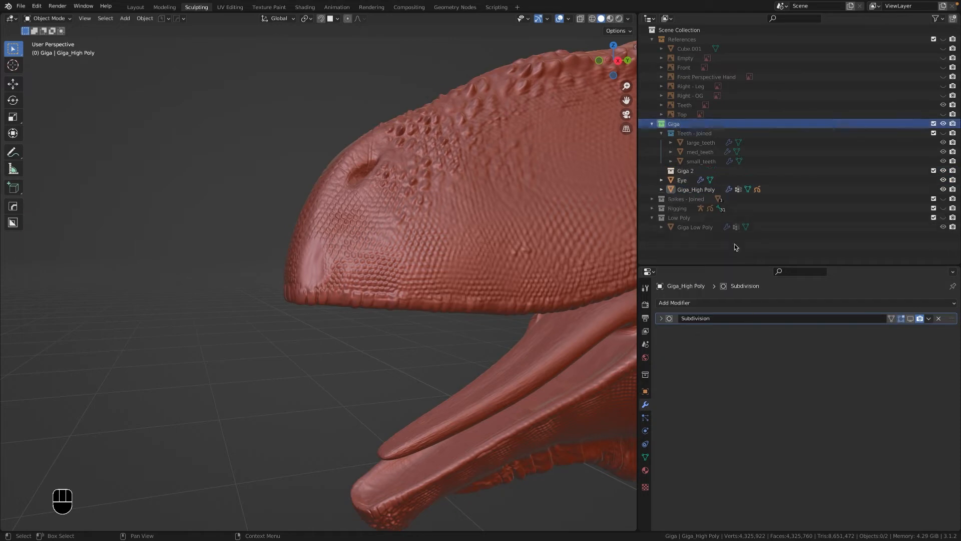
- Name the new collection High Poly and move the Giga_High Poly object into it
double_click(684, 171)
text(High Poly)
key(Return)
drag(702, 191, 673, 125)
click(672, 189)
click(663, 172)
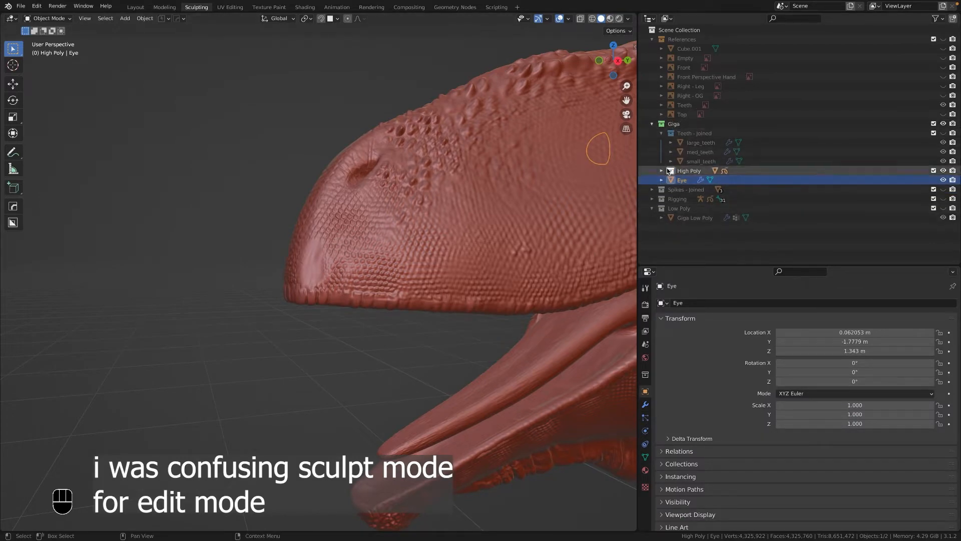
click(663, 172)
- Select the Giga_High Poly body and enter Sculpt Mode with the snout tip in close view
click(546, 237)
scroll(546, 237, down, 3)
scroll(331, 301, up, 5)
mouse_move(329, 304)
middle_down()
mouse_move(332, 280)
mouse_move(346, 296)
middle_up()
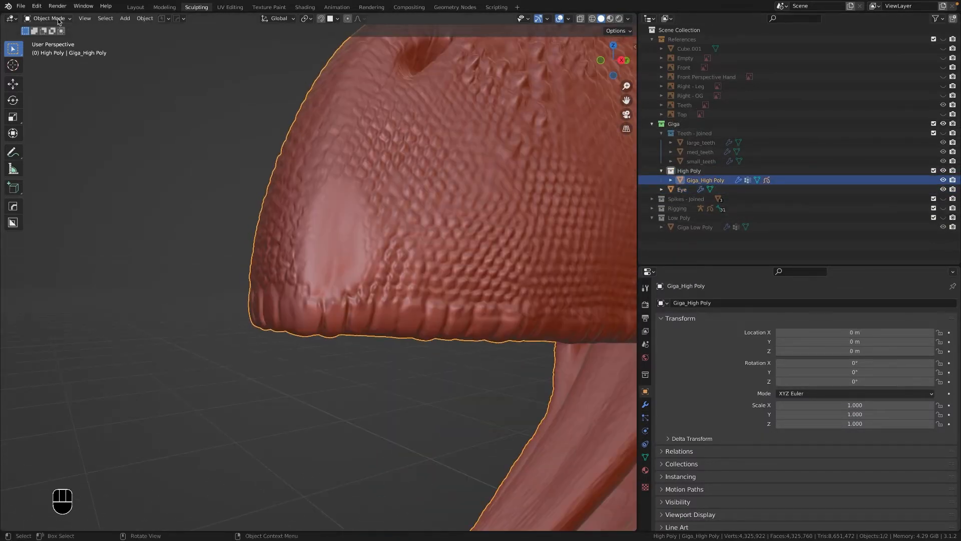
click(59, 20)
click(60, 50)
- Reduce the Smooth brush to 70 px and even out the flat patch near the snout tip
key(bracketleft)
key(bracketleft)
key(bracketleft)
key(bracketleft)
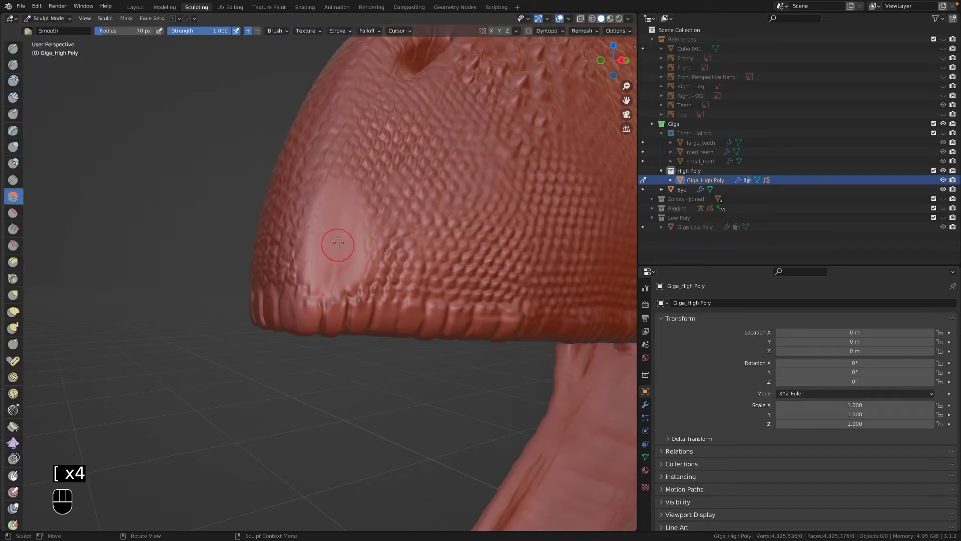
shift+drag(343, 262, 336, 255)
mouse_move(389, 212)
middle_down()
mouse_move(371, 225)
mouse_move(411, 235)
mouse_move(396, 250)
mouse_move(429, 261)
mouse_move(380, 240)
mouse_move(358, 245)
middle_up()
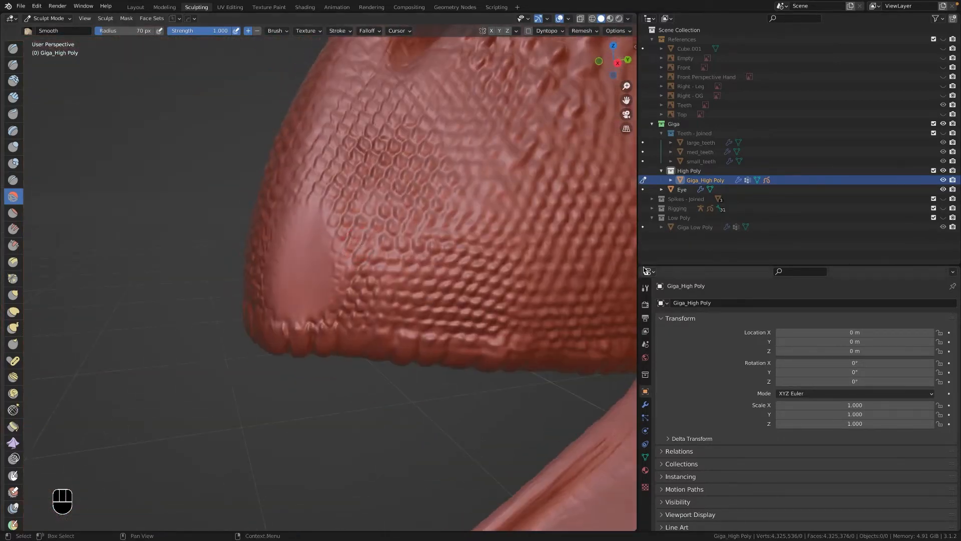
- Choose Dragon_Skin_Brush_29 as the draw brush
key(x)
click(645, 288)
scroll(810, 432, down, 4)
click(806, 448)
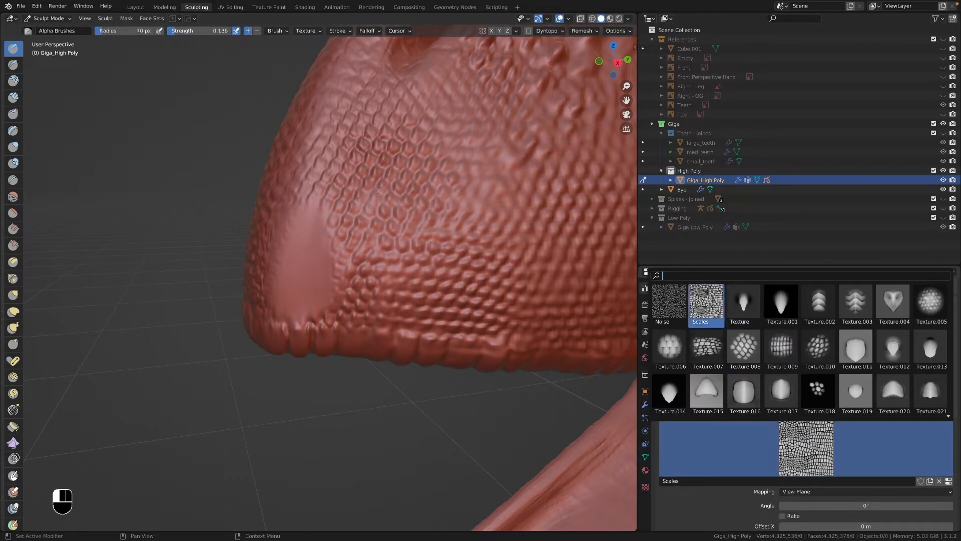
scroll(884, 380, up, 10)
scroll(808, 430, up, 6)
click(801, 346)
click(880, 483)
click(801, 345)
scroll(808, 405, up, 15)
click(879, 483)
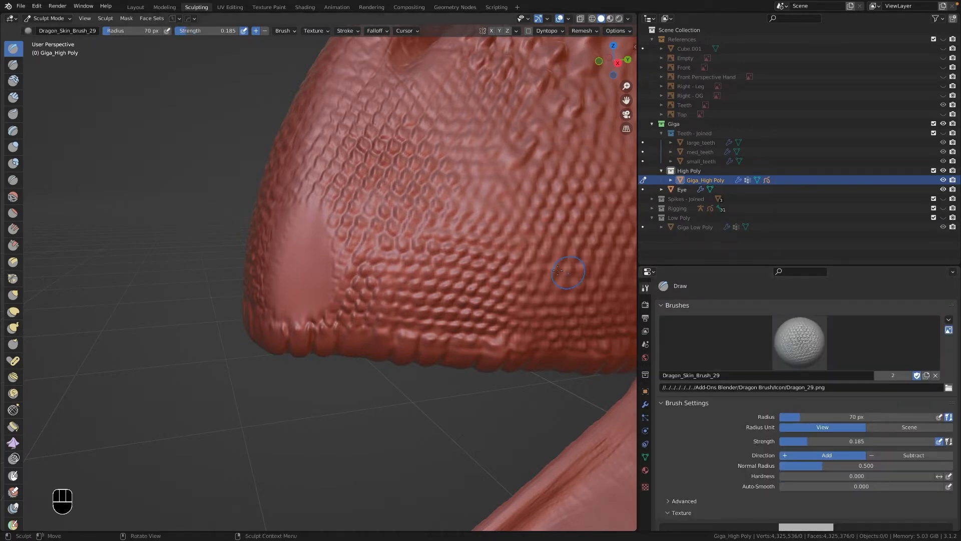
- Enable sculpt symmetry across the X axis
key(KP_1)
middle_drag(467, 257, 452, 257)
click(491, 32)
middle_drag(385, 270, 322, 280)
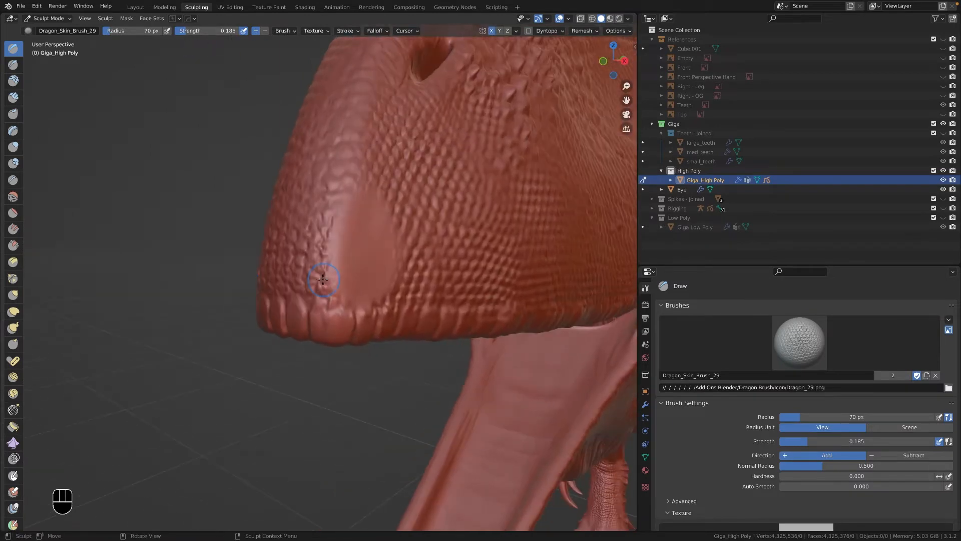
- Paint a mask over the lip scales along the front of the upper jaw
click(13, 475)
middle_drag(368, 345, 396, 310)
mouse_move(389, 306)
mouse_down()
mouse_move(280, 314)
mouse_move(416, 318)
mouse_move(320, 316)
mouse_up()
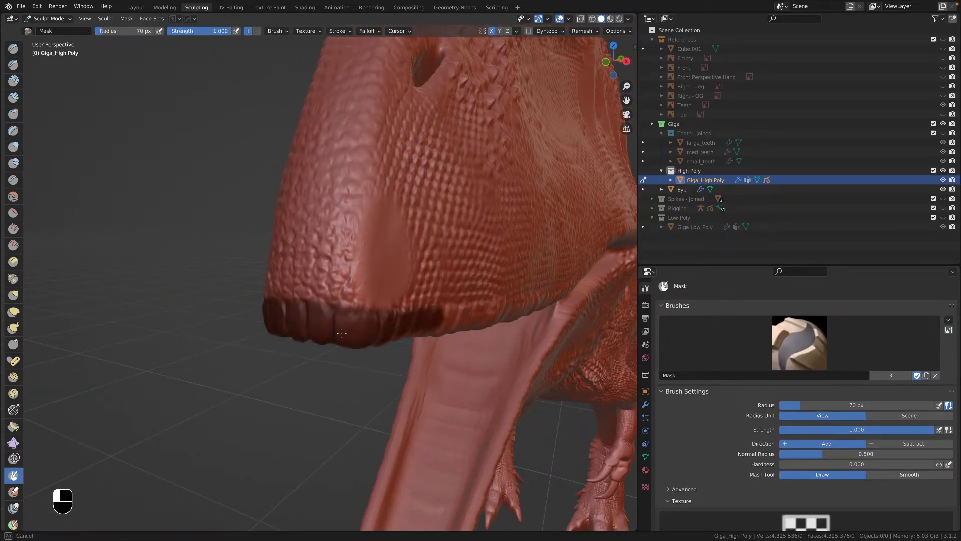
- Try a Dragon_Skin_Brush_29 stroke above the masked lip at the snout tip and undo it
key(x)
middle_drag(554, 288, 522, 289)
mouse_move(343, 249)
mouse_down()
mouse_move(355, 276)
mouse_move(341, 216)
mouse_up()
mouse_move(340, 215)
middle_down()
mouse_move(454, 191)
mouse_move(440, 364)
mouse_move(498, 429)
mouse_move(243, 305)
middle_up()
key(super+z)
- Extend the mask along both sides and the underside of the front upper lip
key(m)
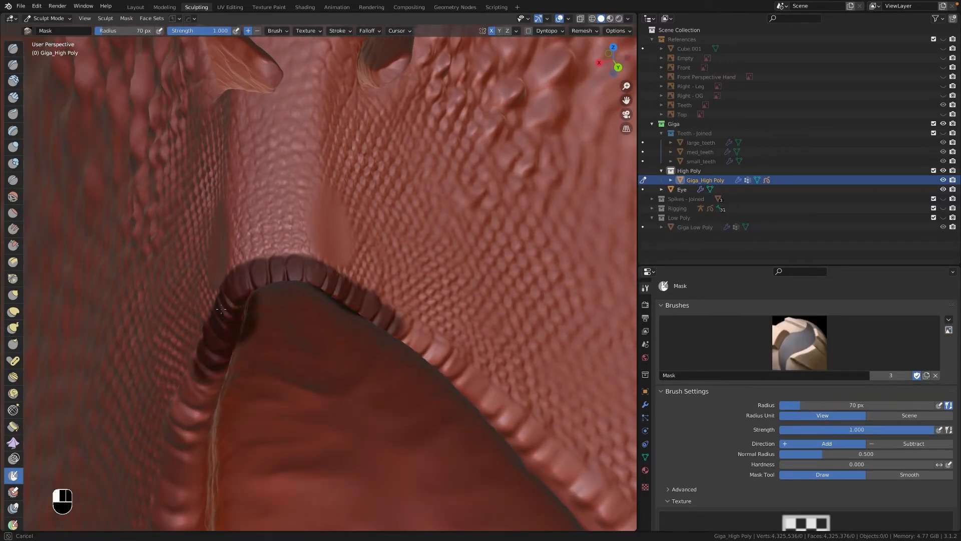
middle_drag(243, 305, 311, 322)
drag(289, 271, 219, 336)
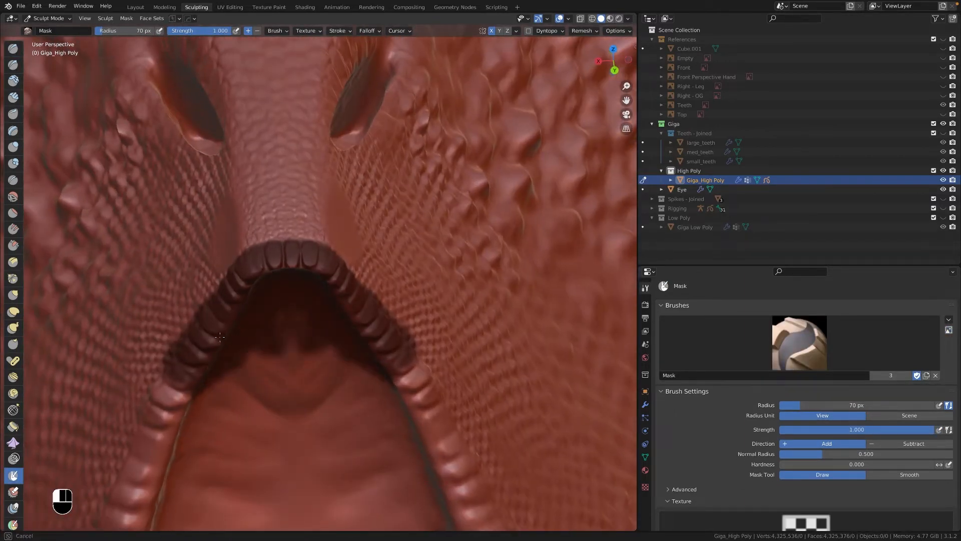
mouse_move(233, 258)
middle_down()
mouse_move(294, 182)
mouse_move(269, 133)
middle_up()
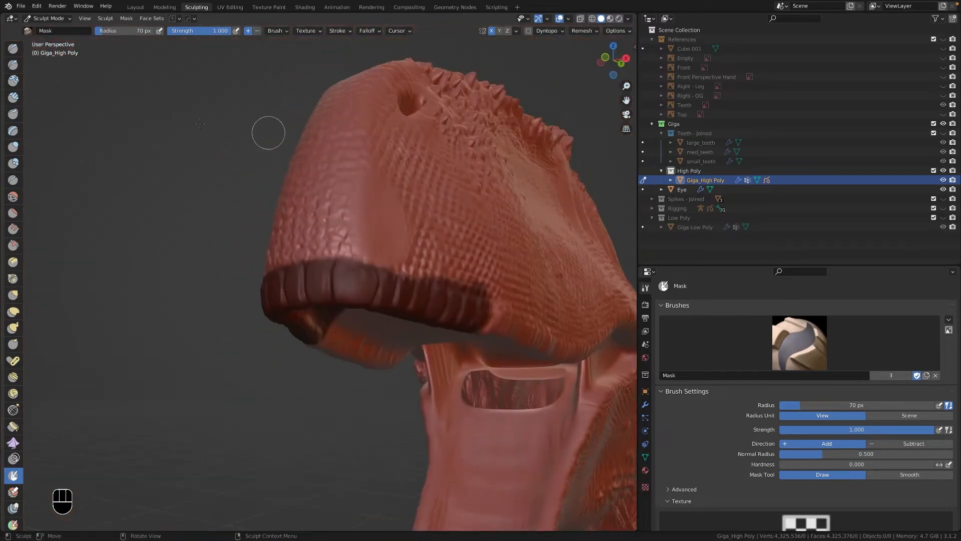
- Sculpt scales over the smooth snout patch with Dragon_Skin_Brush_29, reducing the radius to 45 px and undoing unwanted strokes
key(x)
scroll(371, 264, up, 3)
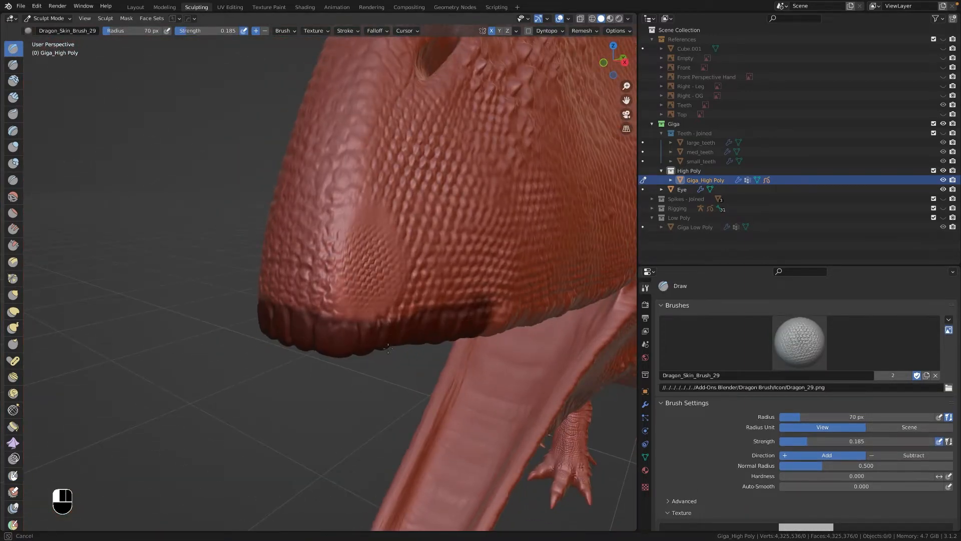
key(super+z)
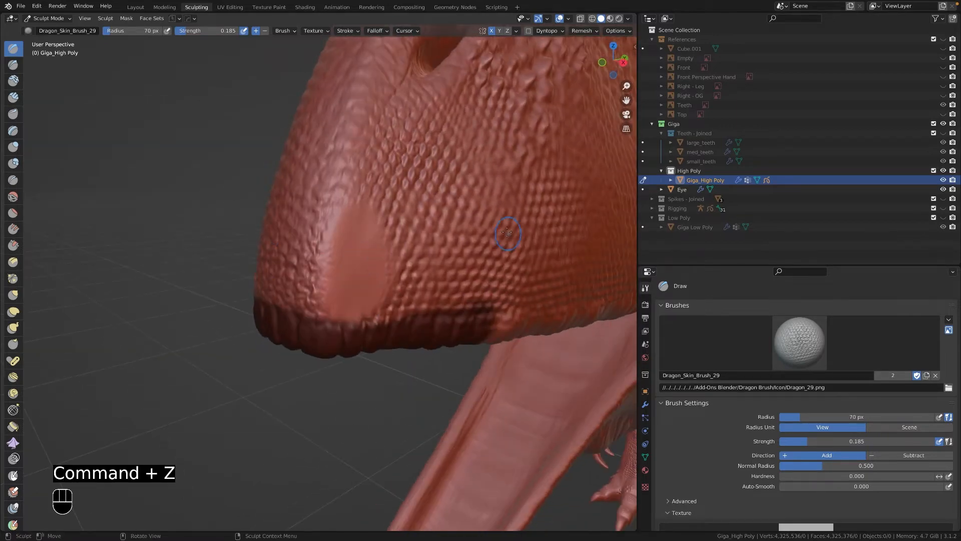
middle_drag(378, 376, 425, 331)
shift+middle_drag(350, 280, 345, 330)
key(super+z)
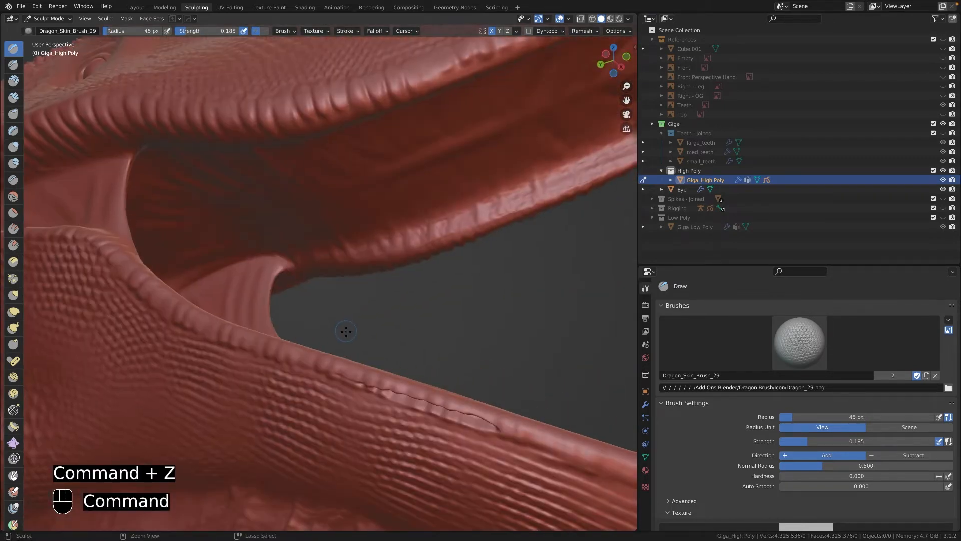
- Add skin scale strokes on the front of the snout and along the underside of the masked upper lip
scroll(480, 280, down, 6)
mouse_move(516, 253)
middle_down()
mouse_move(418, 300)
mouse_move(365, 261)
mouse_move(369, 274)
middle_up()
shift+middle_drag(306, 170, 365, 232)
drag(299, 174, 300, 176)
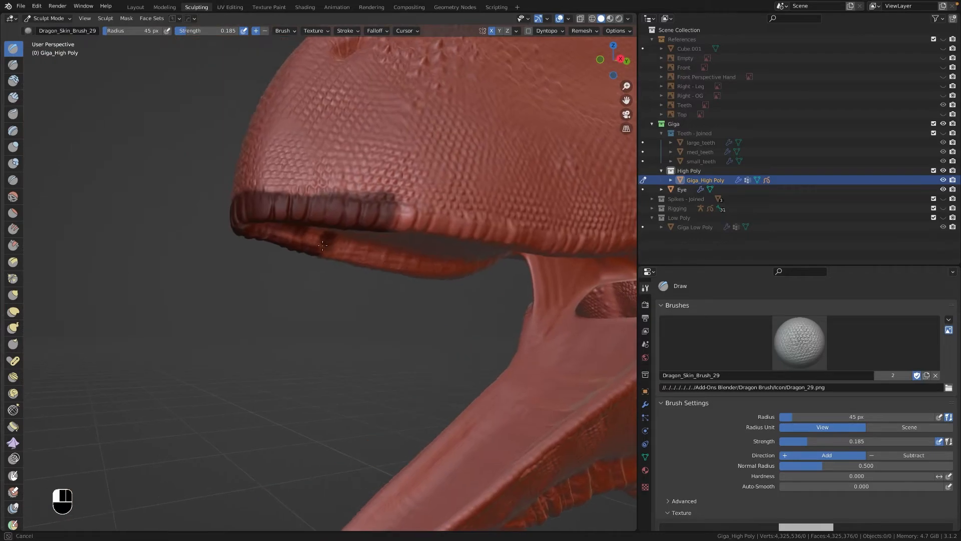
drag(323, 253, 334, 256)
- Examine the edges of the upper and lower jaws from both sides for remaining mesh artifacts
mouse_move(335, 257)
middle_down()
mouse_move(416, 255)
mouse_move(526, 226)
middle_up()
scroll(526, 215, down, 2)
scroll(589, 131, up, 4)
mouse_move(529, 190)
shift+middle_down()
mouse_move(589, 131)
mouse_move(551, 171)
mouse_move(361, 281)
shift+middle_up()
scroll(351, 286, down, 3)
scroll(287, 318, up, 3)
shift+middle_drag(274, 273, 465, 181)
shift+middle_drag(464, 181, 321, 260)
scroll(485, 160, down, 2)
scroll(321, 260, down, 4)
scroll(320, 230, up, 4)
shift+middle_drag(270, 281, 298, 210)
- Smooth the cracked lip edge of the lower jaw with the 45 px Smooth brush at strength 0.545
click(14, 197)
mouse_move(376, 200)
middle_down()
mouse_move(280, 197)
mouse_move(458, 213)
middle_up()
middle_drag(540, 191, 361, 176)
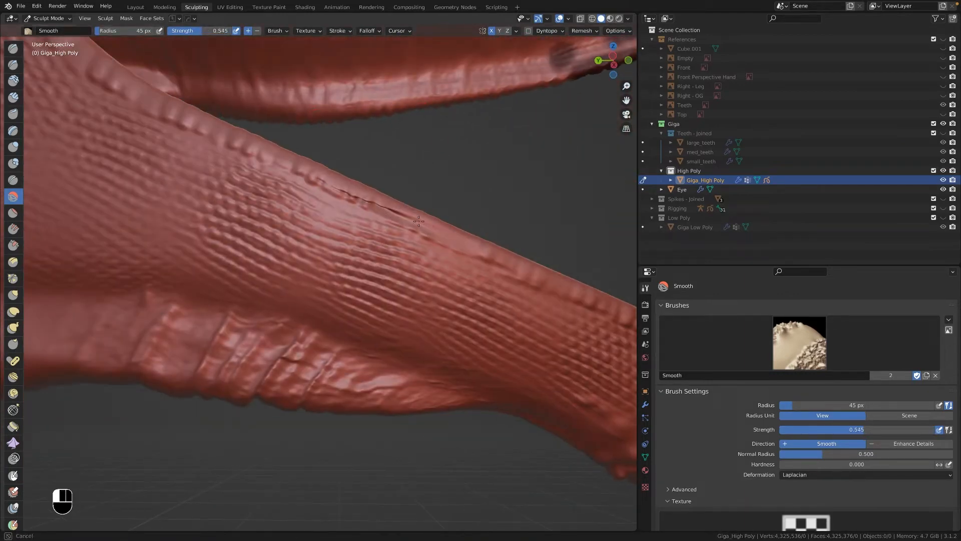
middle_drag(342, 190, 361, 240)
middle_drag(282, 391, 306, 291)
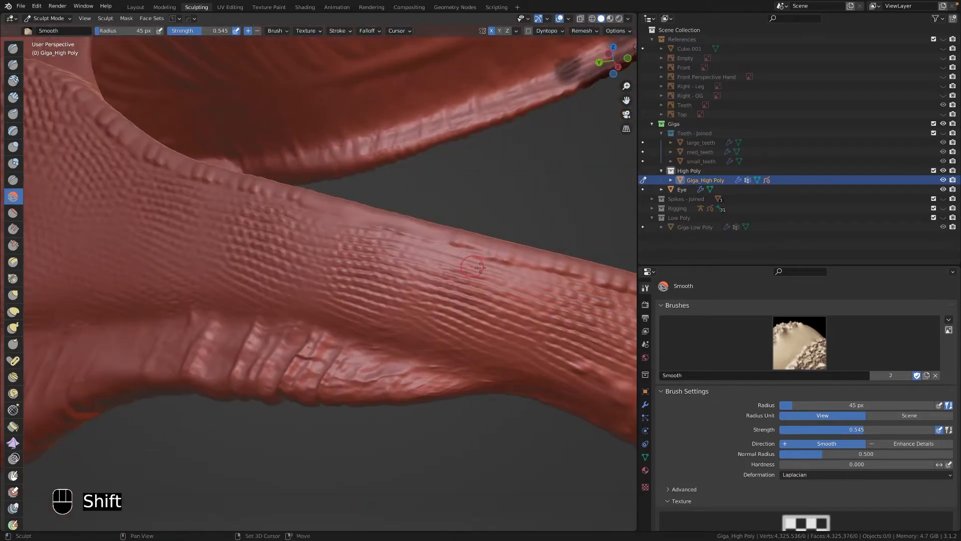
shift+middle_drag(480, 267, 260, 165)
shift+middle_drag(250, 160, 270, 200)
middle_drag(216, 120, 118, 58)
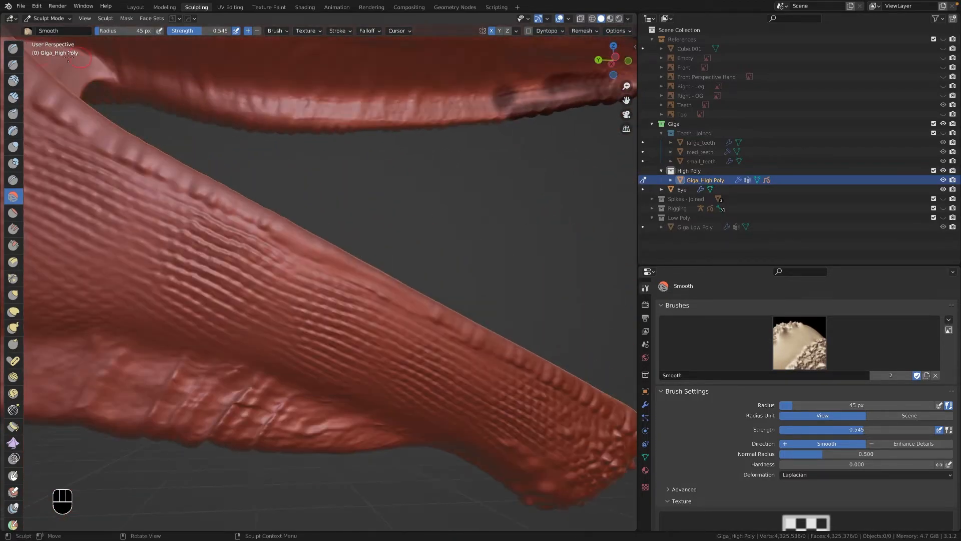
- Switch to the Alpha Brushes draw brush and browse its textures for a lip scale shape
click(13, 49)
click(803, 345)
click(879, 486)
scroll(846, 461, down, 5)
click(813, 437)
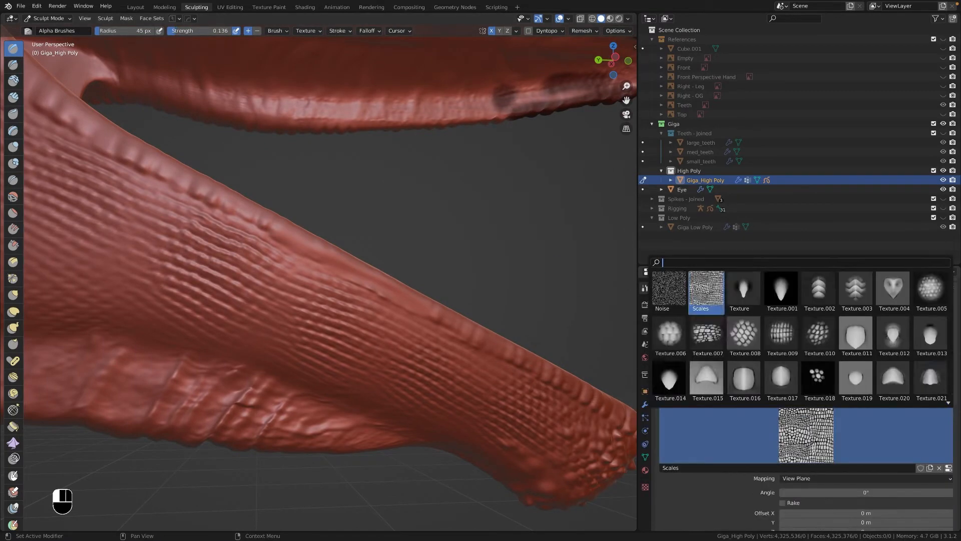
scroll(842, 365, down, 2)
scroll(797, 316, up, 1)
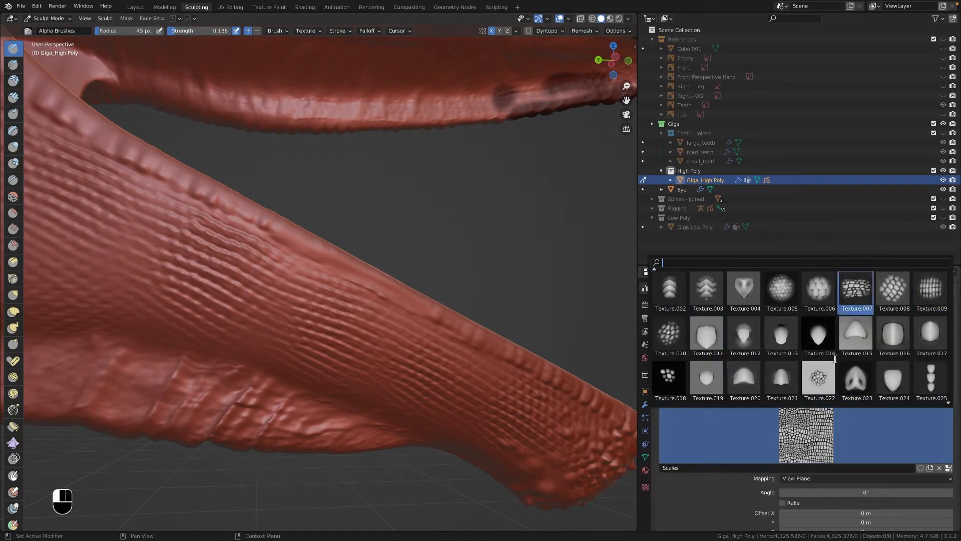
scroll(834, 359, up, 4)
scroll(831, 361, down, 5)
click(819, 380)
- Save the file and assign the alphass4 texture to the Alpha Brushes brush
scroll(817, 382, down, 10)
key(super+s)
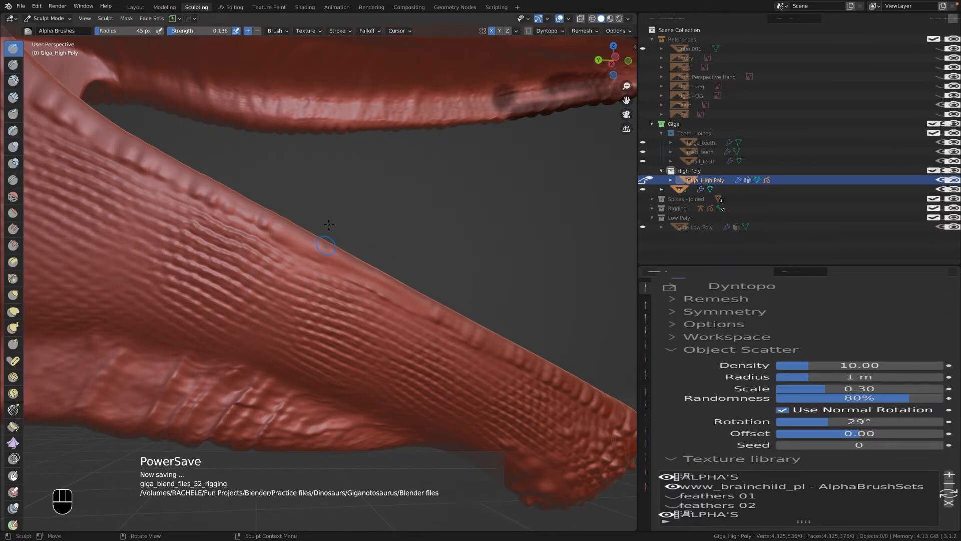
scroll(761, 346, up, 10)
scroll(763, 390, down, 10)
scroll(756, 350, up, 12)
click(823, 401)
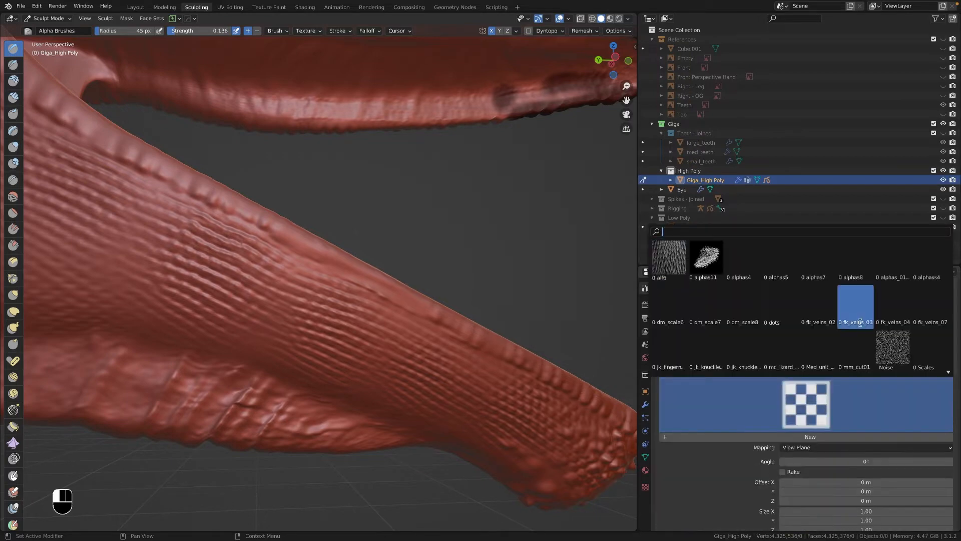
click(926, 262)
- Stamp the alphass4 texture along the lower jaw in the right orthographic view
key(grave)
scroll(381, 331, up, 5)
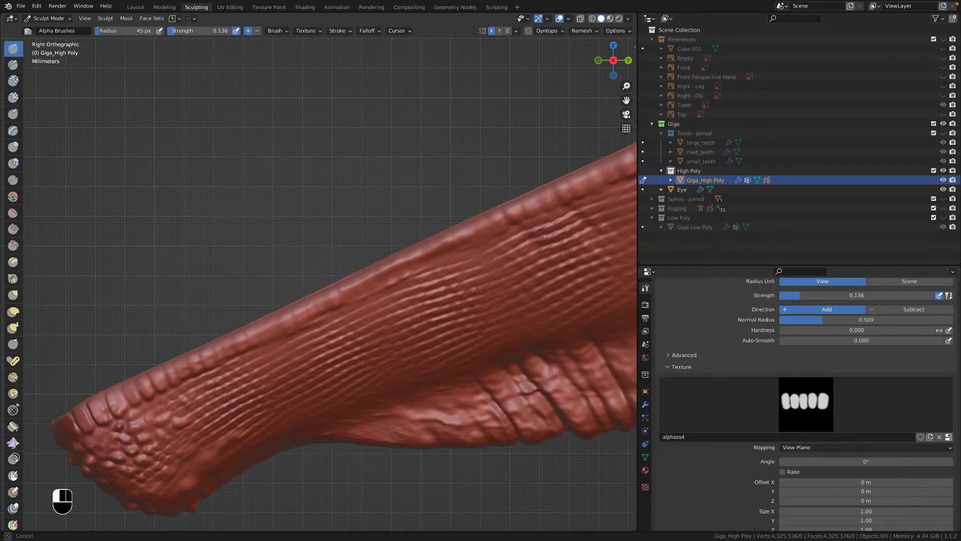
scroll(473, 296, down, 4)
- Switch to the SculptDraw brush at 42 px and work on the inner surface of the lower jaw
middle_drag(472, 296, 591, 315)
shift+middle_drag(240, 255, 365, 265)
middle_drag(331, 245, 371, 261)
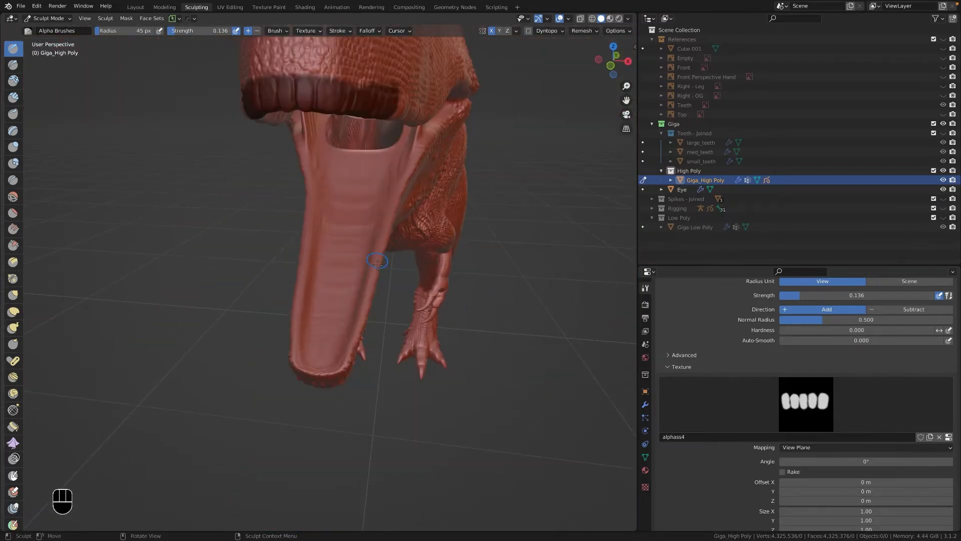
middle_drag(326, 203, 299, 166)
click(28, 31)
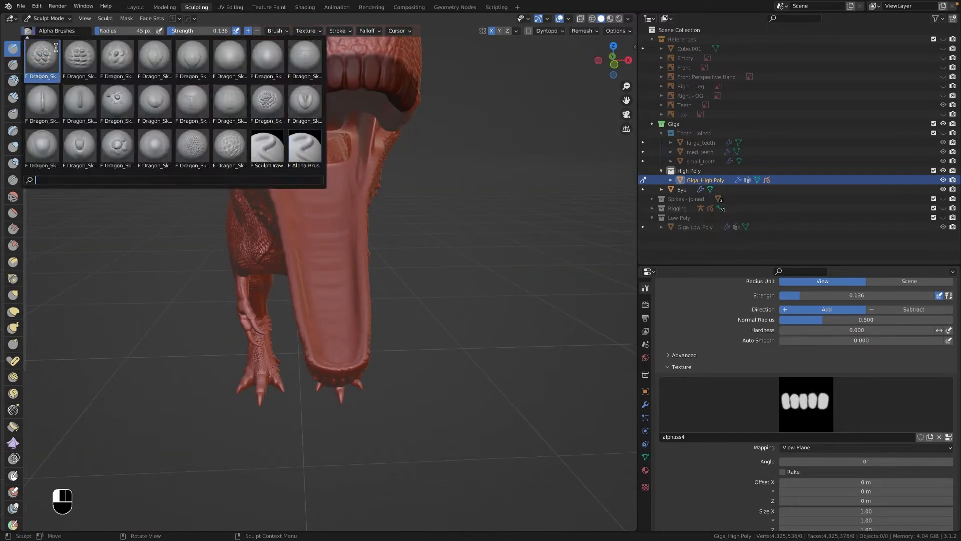
click(268, 149)
scroll(330, 260, up, 3)
middle_drag(403, 358, 367, 370)
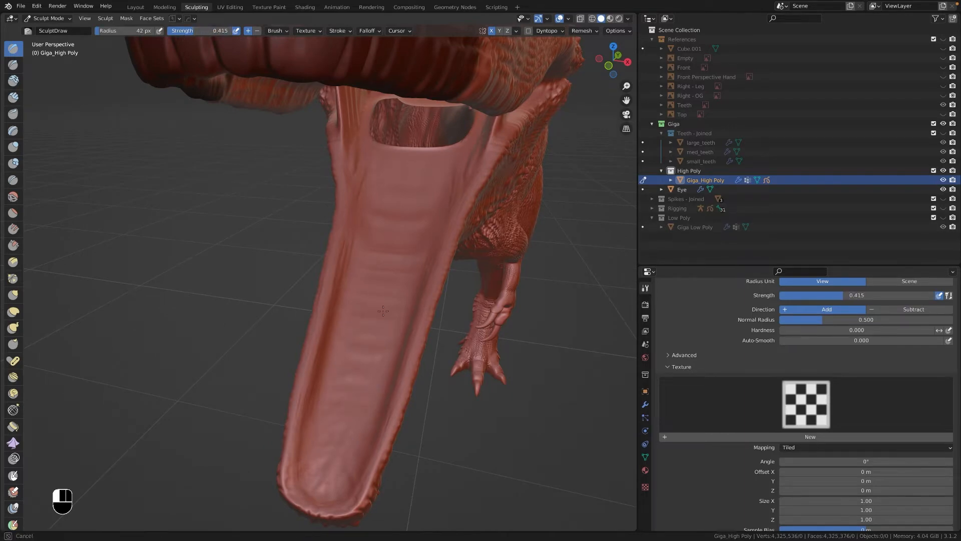
- Smooth the inner surface of the upper jaw just behind the front lip
middle_drag(440, 149, 428, 207)
drag(627, 85, 627, 60)
shift+middle_drag(556, 75, 491, 170)
drag(626, 86, 627, 68)
shift+middle_drag(556, 92, 484, 134)
shift+drag(522, 100, 524, 99)
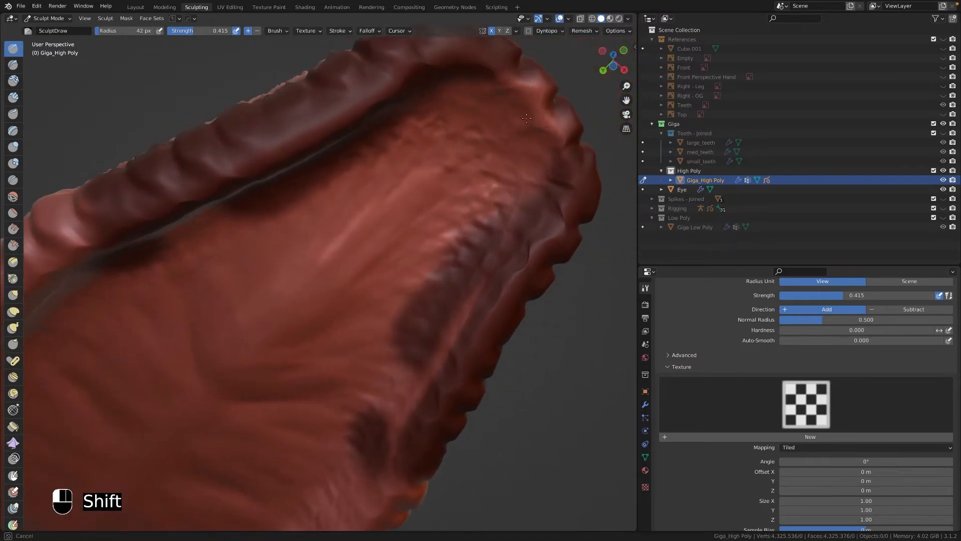
- Activate the Mask brush and clear the mask from the whole mesh
scroll(549, 189, down, 1)
scroll(13, 301, down, 2)
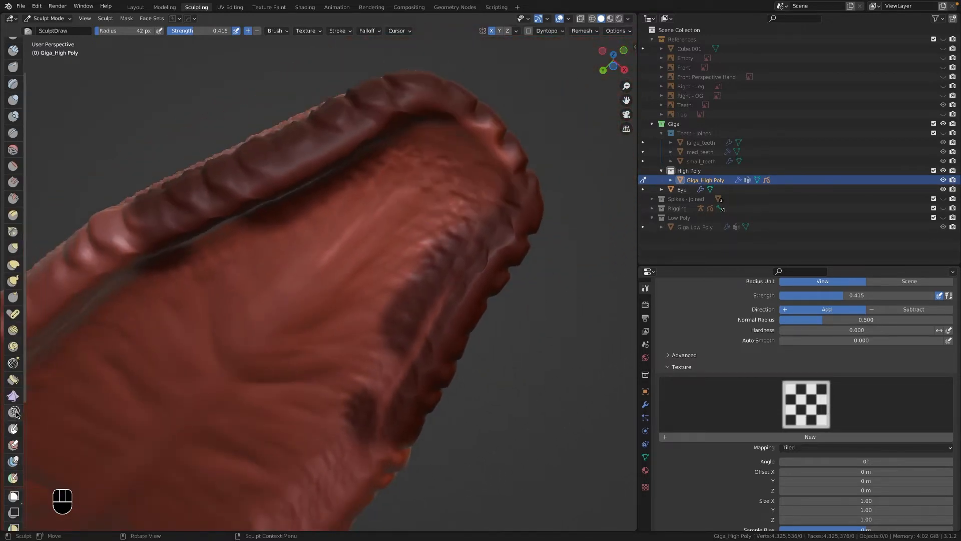
click(15, 429)
click(127, 18)
click(136, 47)
- Return to the draw brush and smooth the inner side of the upper lip toward the mouth corner
scroll(434, 221, down, 3)
middle_drag(434, 221, 341, 333)
shift+middle_drag(340, 333, 576, 250)
middle_drag(575, 250, 548, 265)
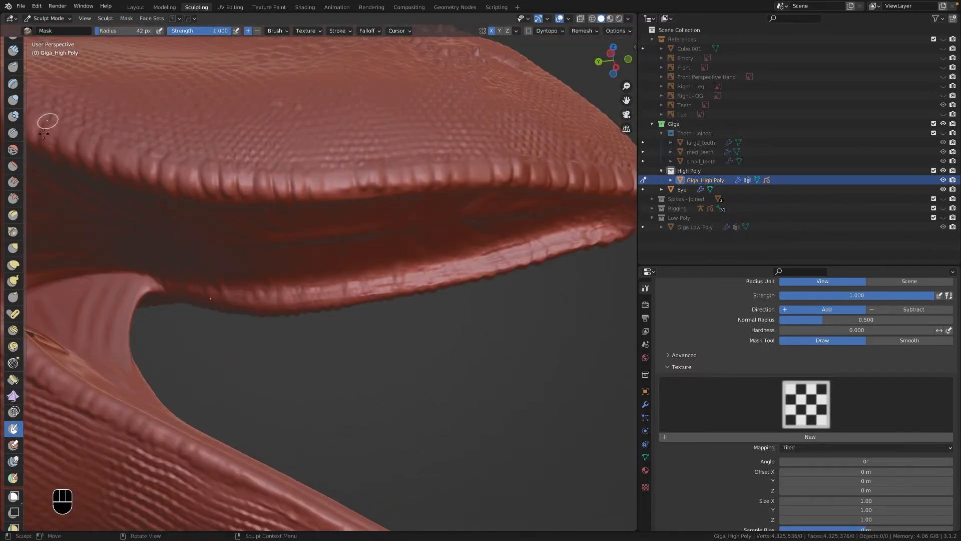
key(x)
shift+drag(539, 243, 531, 245)
mouse_move(531, 245)
middle_down()
mouse_move(451, 268)
mouse_move(381, 256)
middle_up()
shift+middle_drag(380, 255, 313, 287)
shift+drag(258, 271, 231, 294)
- Rework the inner edge of the upper lip with the Clay Strips brush at 56 px, undoing unwanted strokes
middle_drag(232, 295, 260, 271)
shift+middle_drag(260, 271, 440, 295)
click(14, 95)
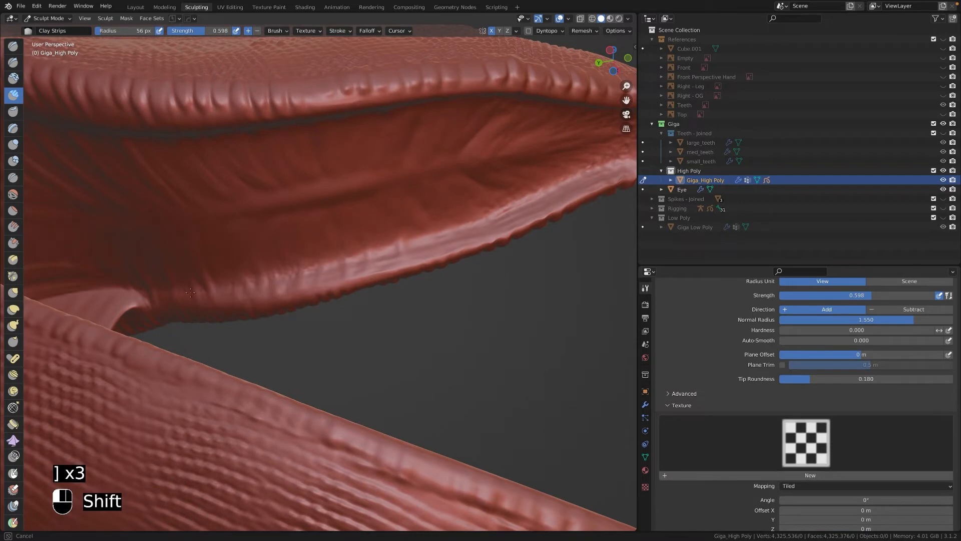
shift+middle_drag(534, 196, 359, 183)
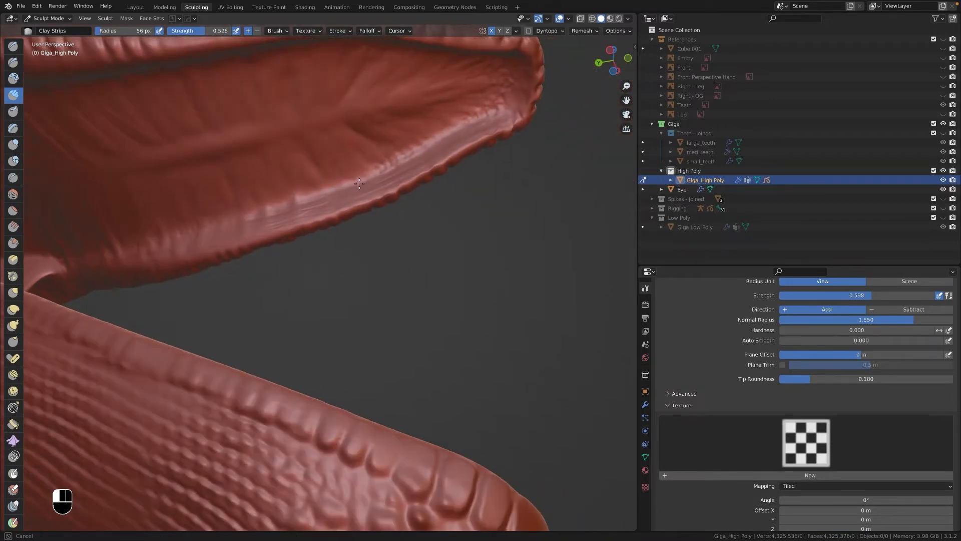
key(super+z)
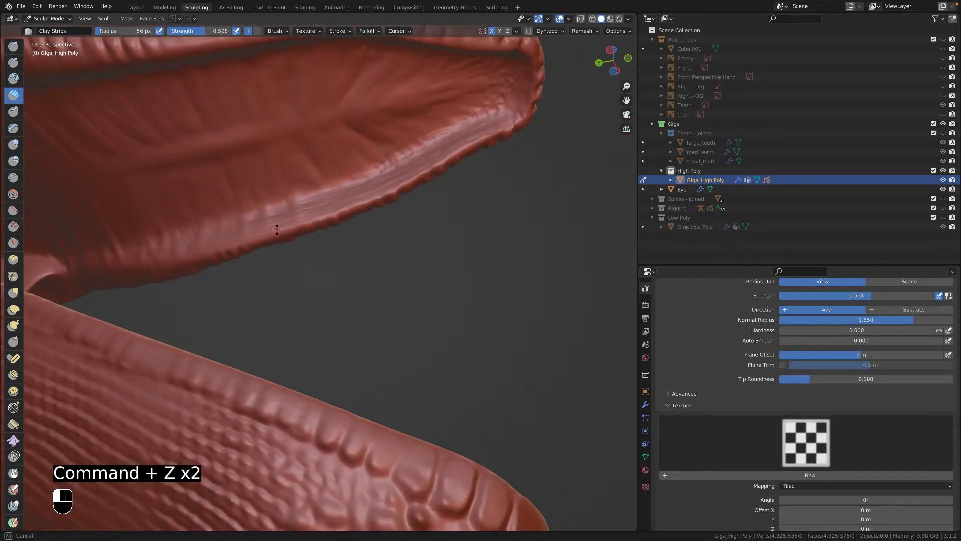
key(super+z)
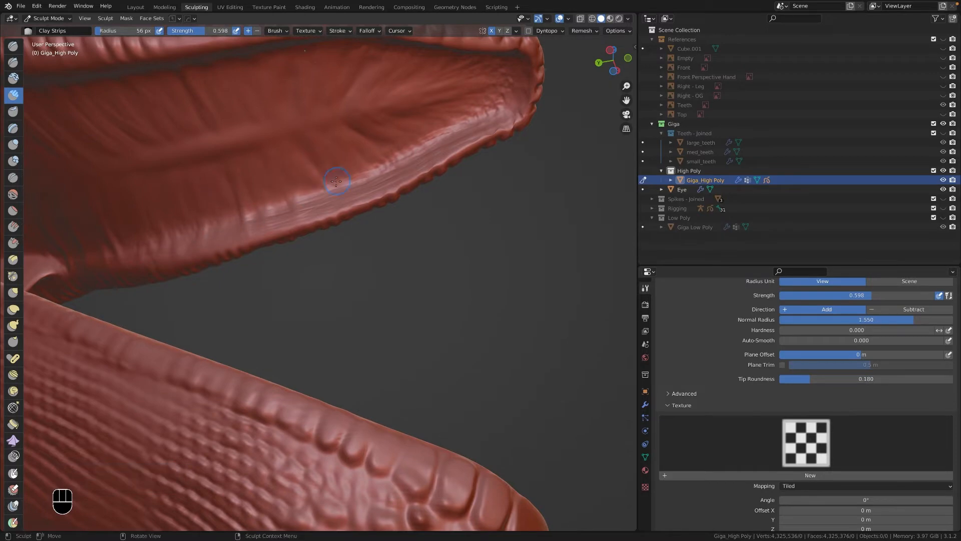
- Reveal all hidden parts of the body mesh, check the head from the side, and save the file
scroll(340, 126, down, 5)
middle_drag(339, 126, 301, 280)
scroll(276, 279, up, 4)
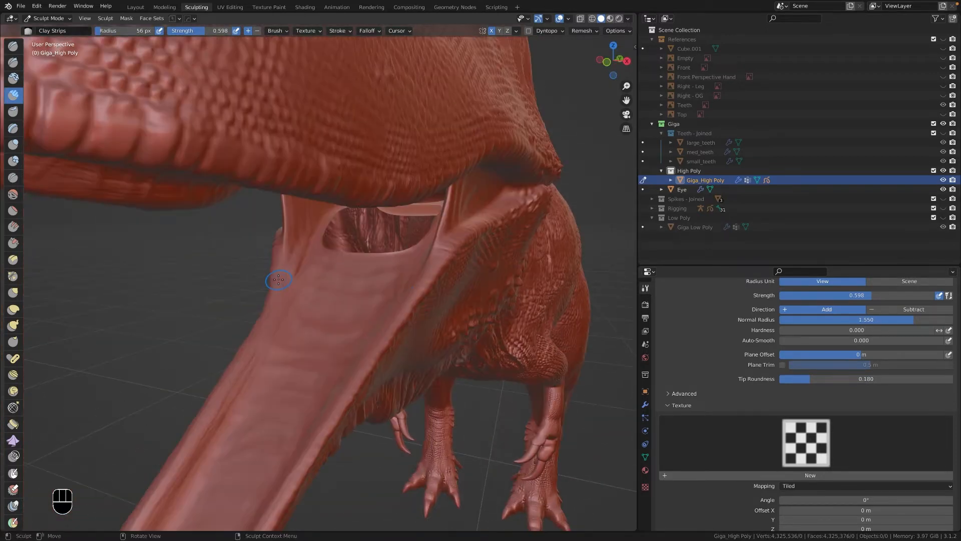
key(alt+h)
scroll(345, 230, down, 5)
middle_drag(350, 227, 375, 239)
key(super+s)
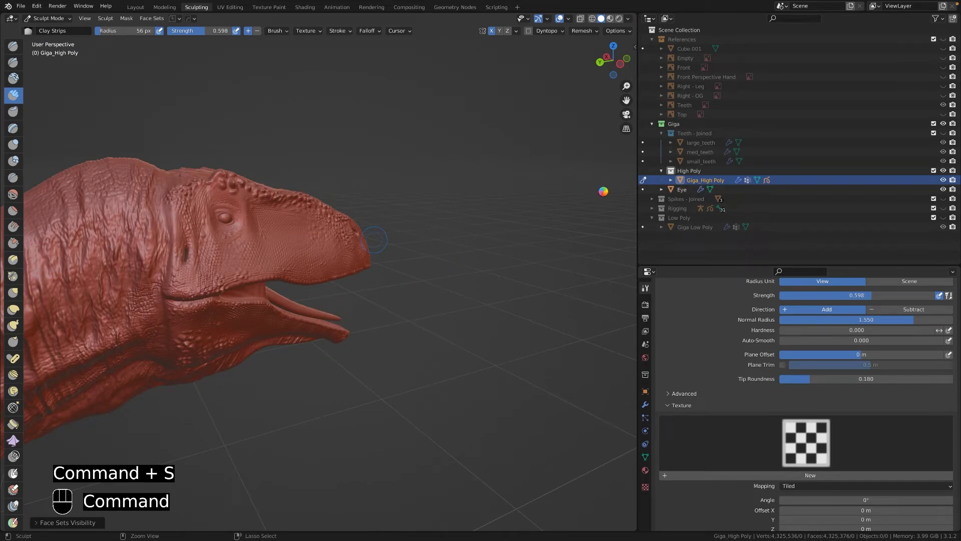
- Switch from Sculpt Mode to Object Mode, then unhide and expand the Spikes - Joined collection
scroll(350, 280, down, 5)
middle_drag(351, 280, 241, 307)
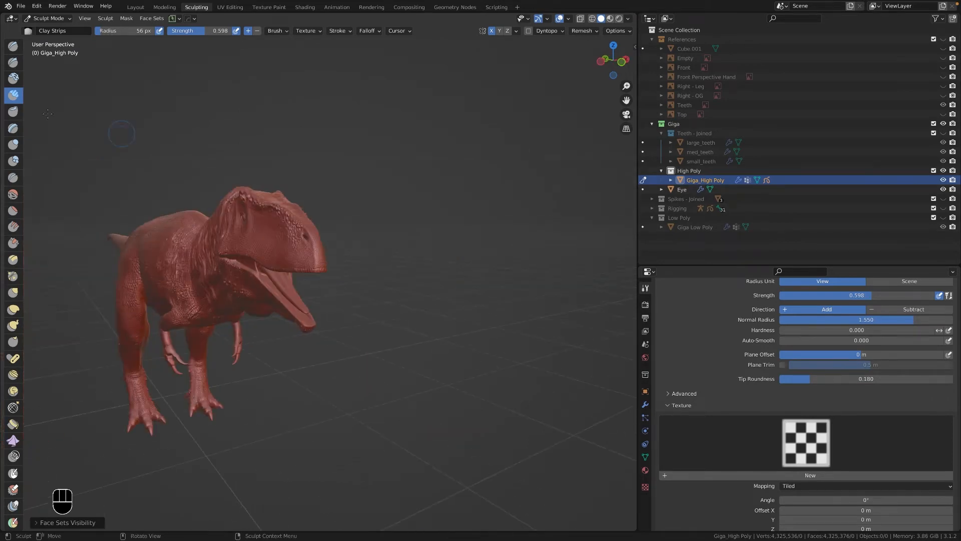
click(48, 19)
click(52, 29)
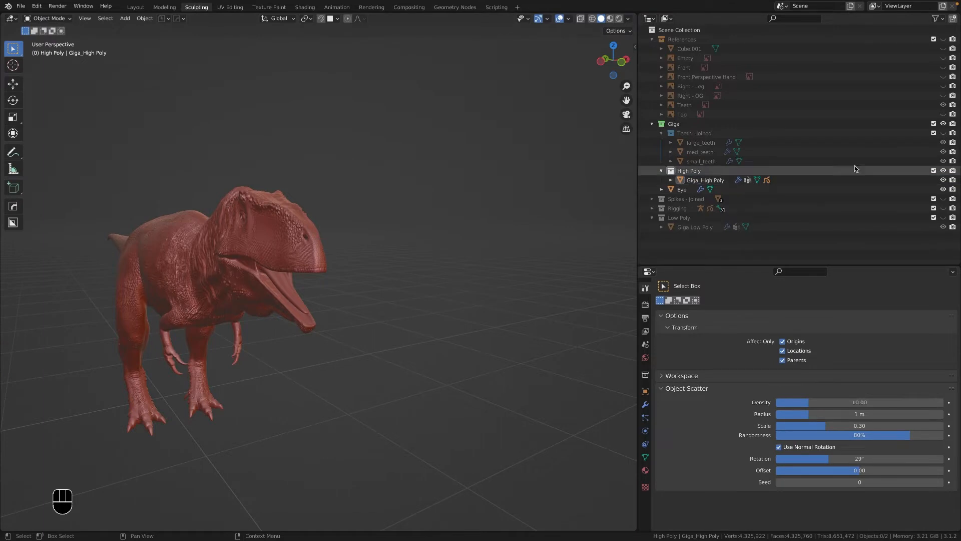
click(943, 199)
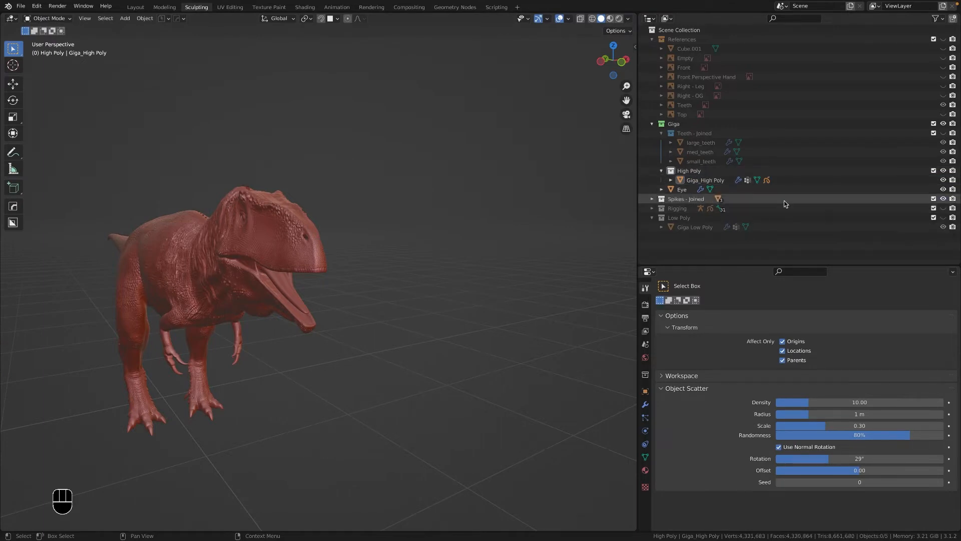
click(652, 199)
- Turn on the Face Orientation overlay, select Spikes_small, and check the normals of the back spikes from above
click(568, 19)
click(511, 189)
middle_drag(245, 155, 246, 171)
click(246, 170)
key(grave)
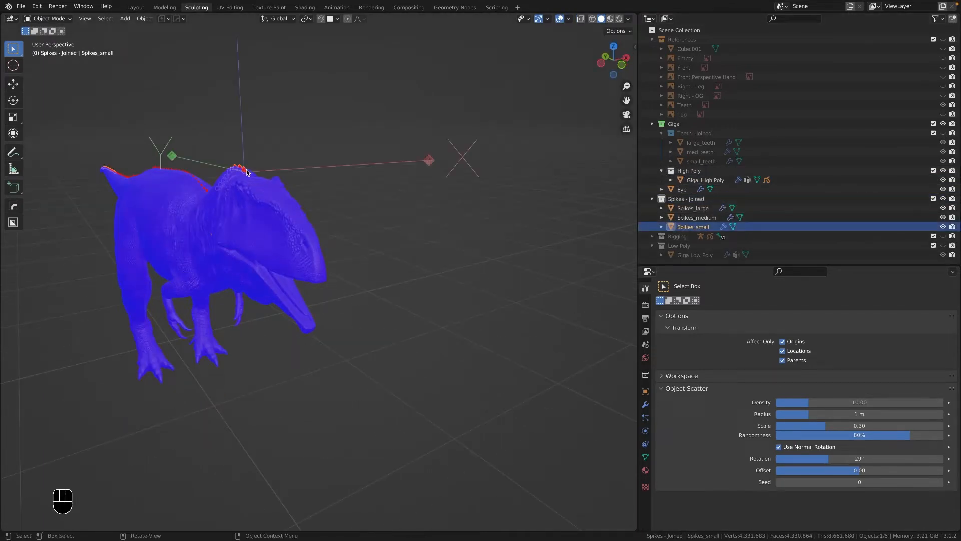
middle_drag(369, 281, 423, 373)
key(grave)
shift+middle_drag(358, 501, 409, 335)
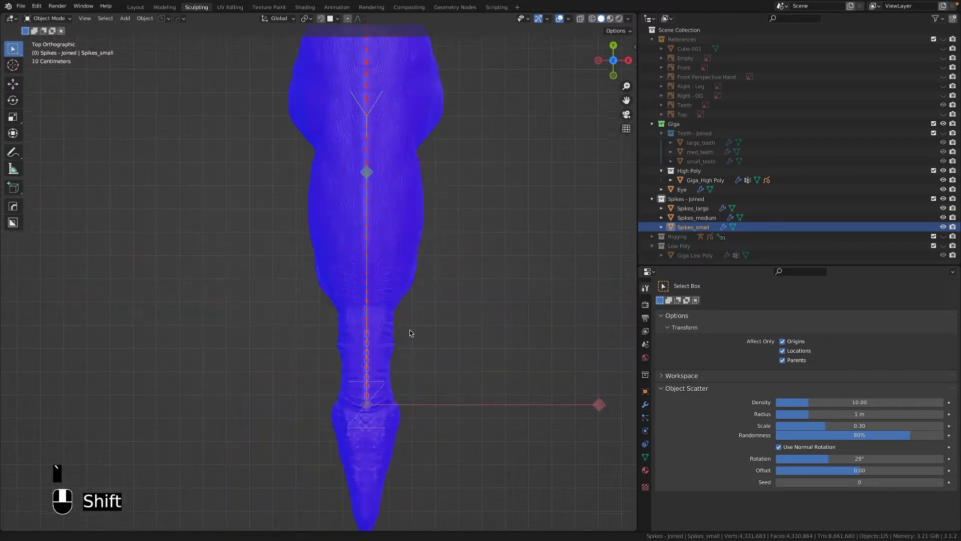
scroll(409, 338, up, 4)
- Recalculate the normals of all faces in Spikes_large to point outward and return to Object Mode
click(693, 209)
key(KP_Decimal)
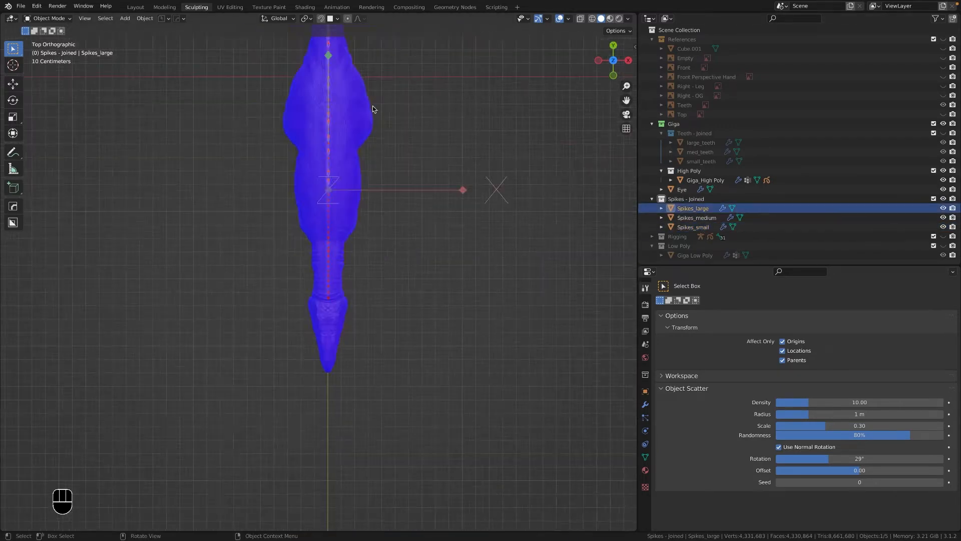
shift+middle_drag(371, 128, 345, 266)
scroll(345, 266, up, 5)
key(Tab)
key(a)
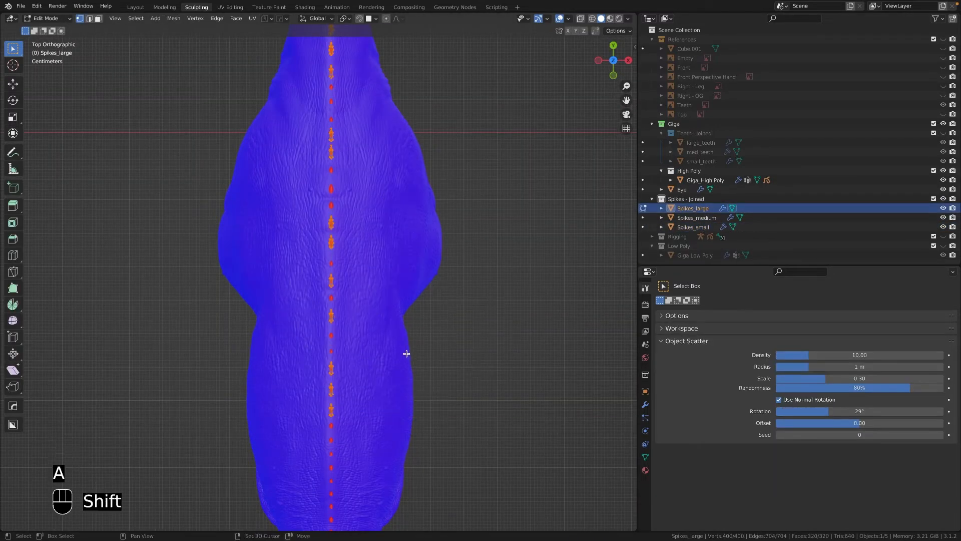
scroll(396, 348, down, 2)
key(shift+n)
key(Tab)
middle_drag(367, 338, 346, 235)
- Recalculate the normals of all faces in Spikes_medium to point outward and return to Object Mode
click(692, 218)
middle_drag(498, 244, 467, 231)
key(Tab)
key(a)
key(shift+n)
key(Tab)
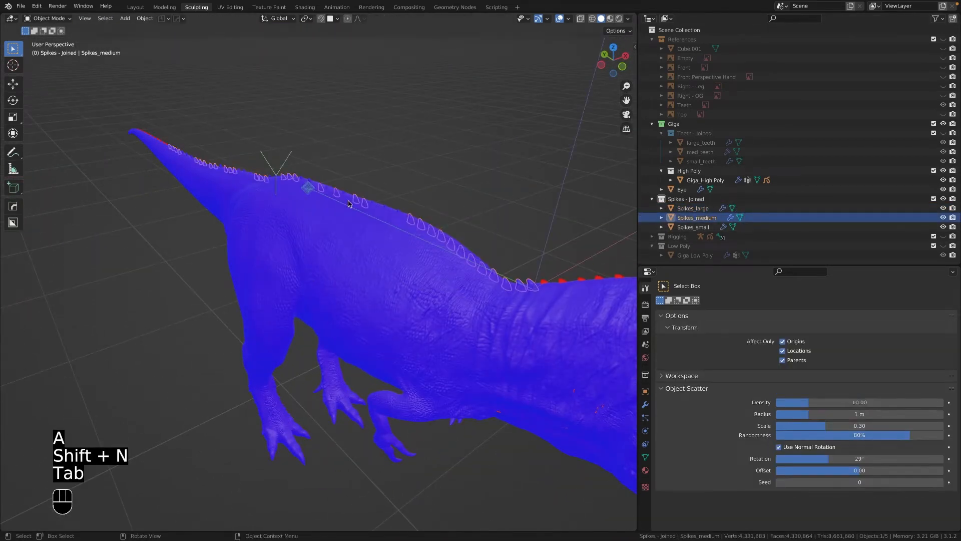
- Recalculate the normals of all faces in Spikes_small to point outward, leave Edit Mode, and deselect
click(693, 227)
middle_drag(530, 261, 569, 307)
key(Tab)
key(shift+n)
key(Tab)
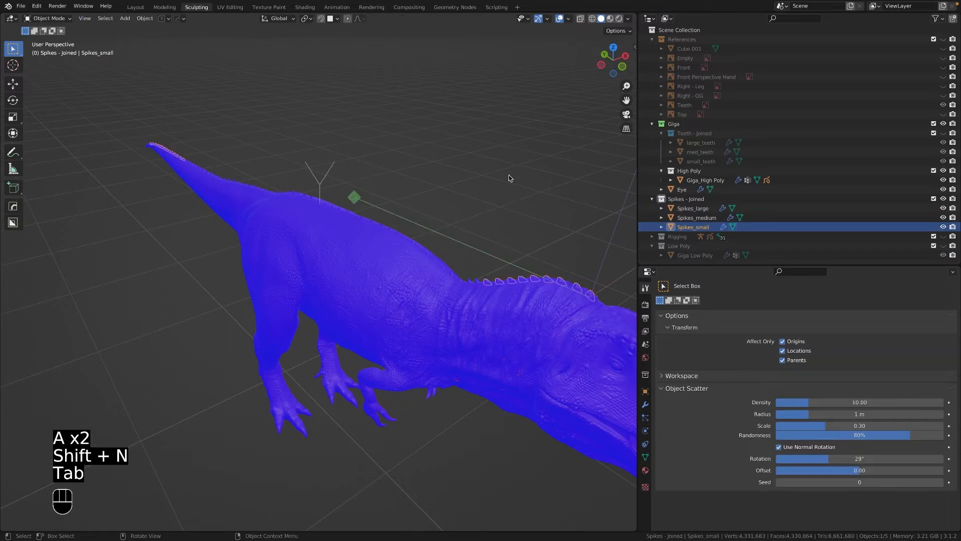
click(509, 175)
- Select Spikes_small in top view over the neck and enter Edit Mode
middle_drag(270, 215, 310, 242)
key(grave)
scroll(396, 251, up, 5)
shift+middle_drag(388, 360, 376, 126)
scroll(376, 150, up, 5)
click(374, 203)
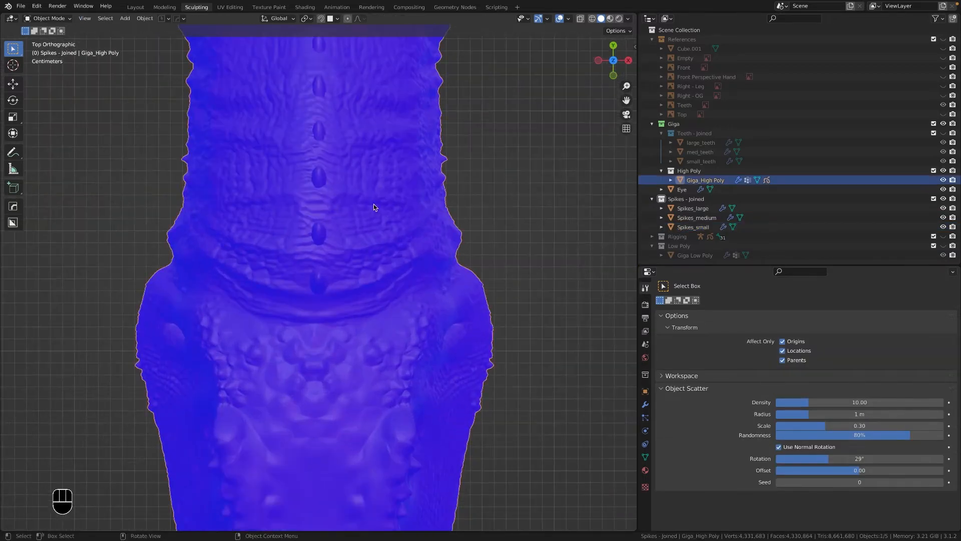
click(311, 277)
scroll(326, 260, down, 12)
scroll(338, 215, up, 5)
shift+middle_drag(337, 215, 327, 362)
key(Tab)
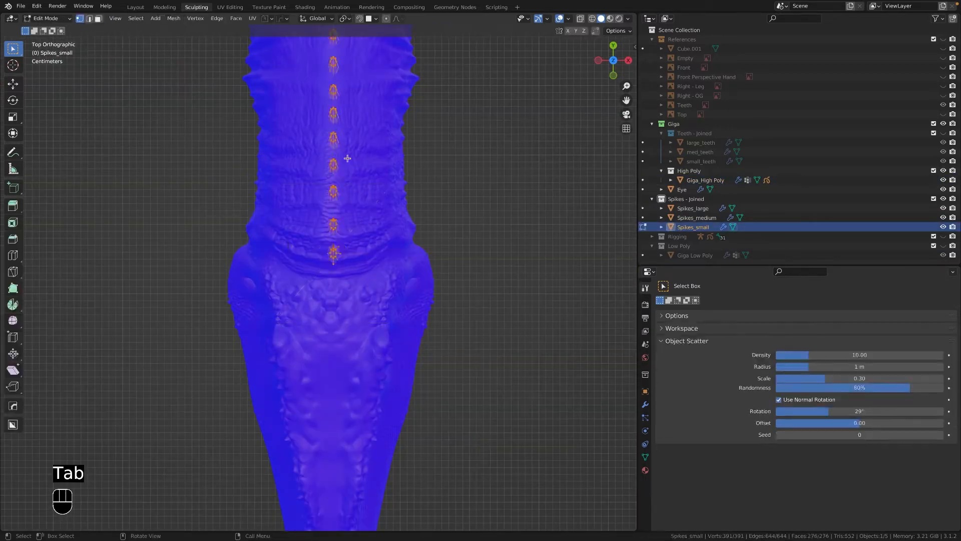
- Circle-select the neck spikes of Spikes_small through X-ray, shift them along X by about -0.004 m onto the centerline, and leave Edit Mode
scroll(326, 217, down, 8)
scroll(317, 180, up, 5)
shift+middle_drag(318, 181, 396, 272)
scroll(390, 206, up, 4)
shift+middle_drag(404, 40, 376, 262)
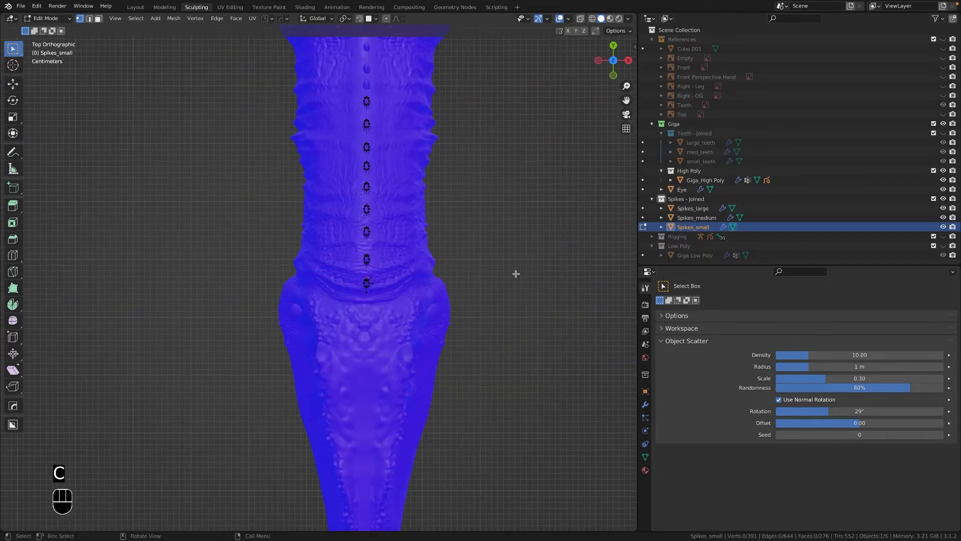
key(alt+z)
key(c)
drag(368, 290, 372, 139)
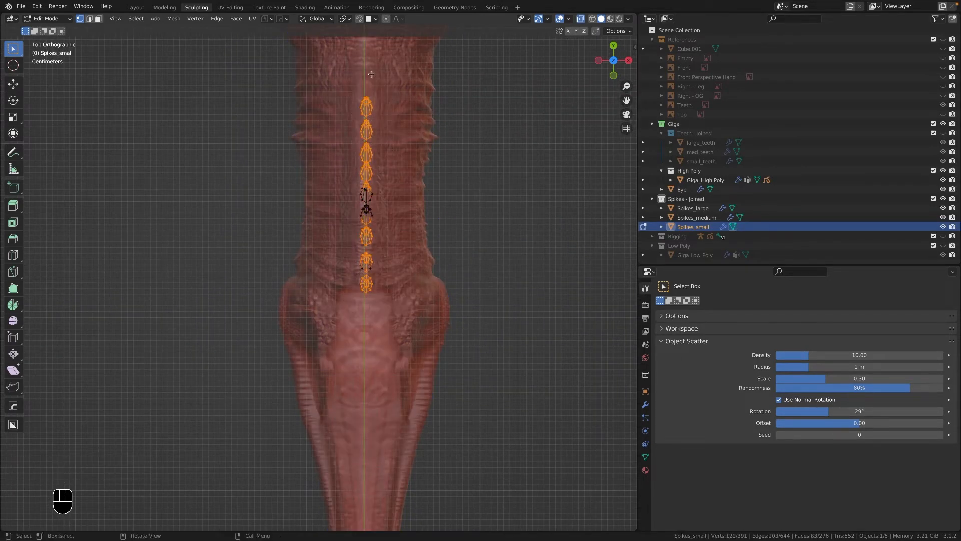
key(g)
key(x)
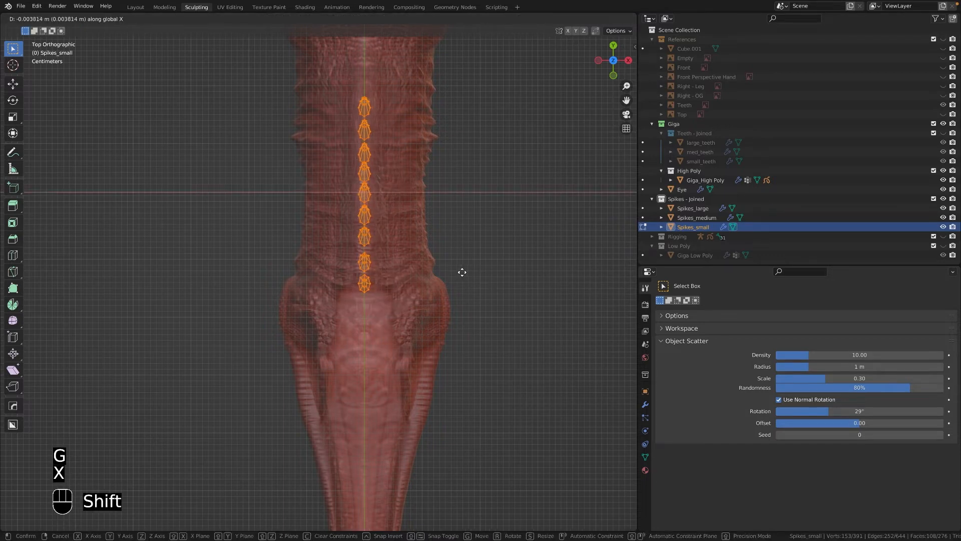
click(466, 276)
scroll(456, 274, down, 6)
shift+middle_drag(351, 148, 369, 281)
key(alt+z)
key(Tab)
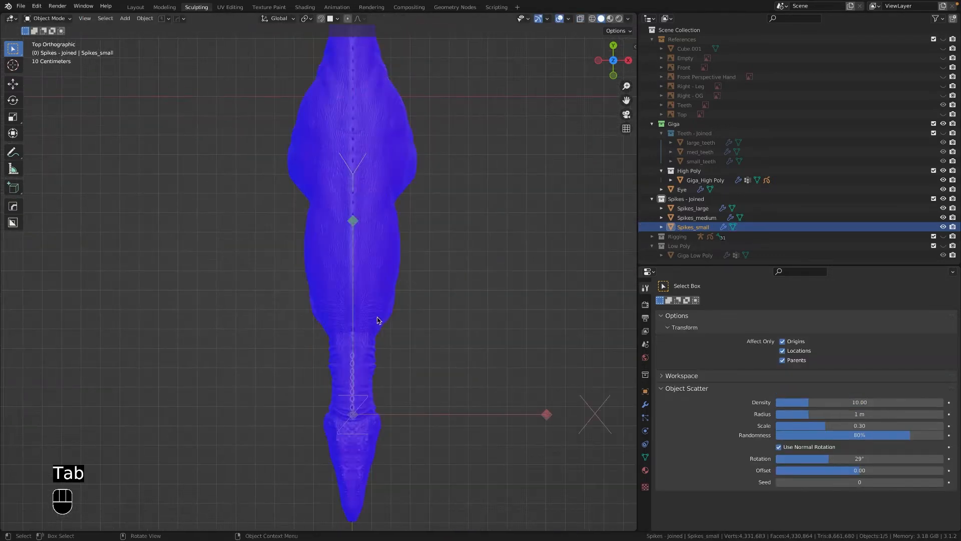
- Shift all spikes of Spikes_medium along X onto the body's centerline and return to Object Mode
scroll(369, 281, up, 4)
click(391, 388)
key(Tab)
key(alt+z)
scroll(409, 391, up, 3)
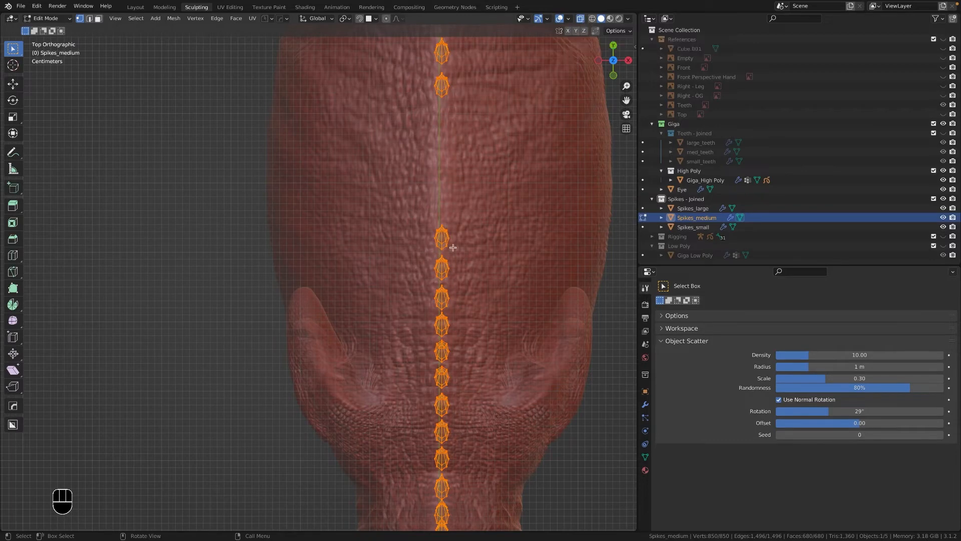
shift+middle_drag(447, 239, 433, 526)
key(g)
key(x)
click(407, 256)
scroll(407, 256, down, 5)
key(Tab)
- Open Spikes_small in Edit Mode with X-ray on and select its spikes except those on the neck
click(351, 186)
key(Tab)
key(alt+z)
key(a)
key(a)
scroll(351, 251, down, 4)
shift+middle_drag(271, 481, 299, 526)
scroll(464, 253, up, 4)
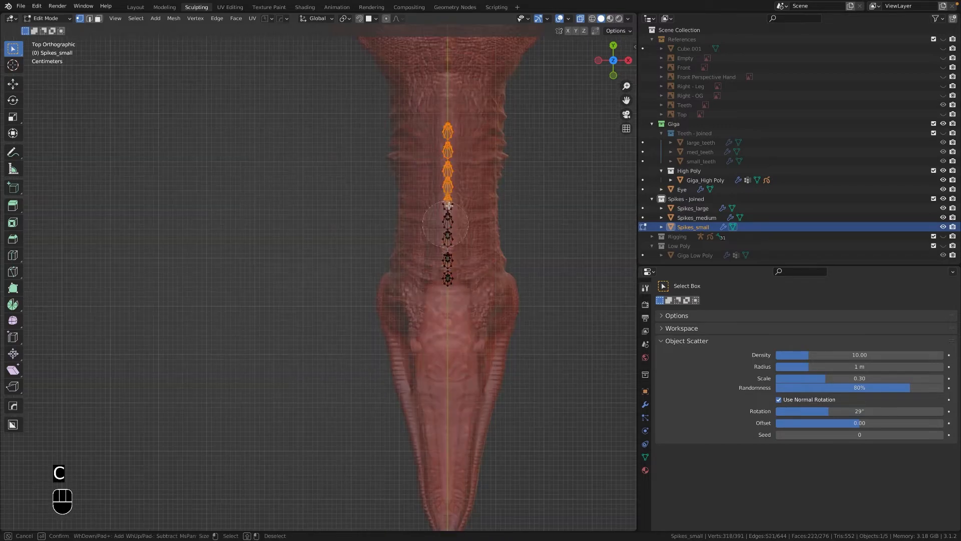
- Shift the selected tail spikes of Spikes_small along X toward the tail's centerline
scroll(448, 251, down, 6)
shift+middle_drag(448, 251, 458, 521)
scroll(404, 316, up, 8)
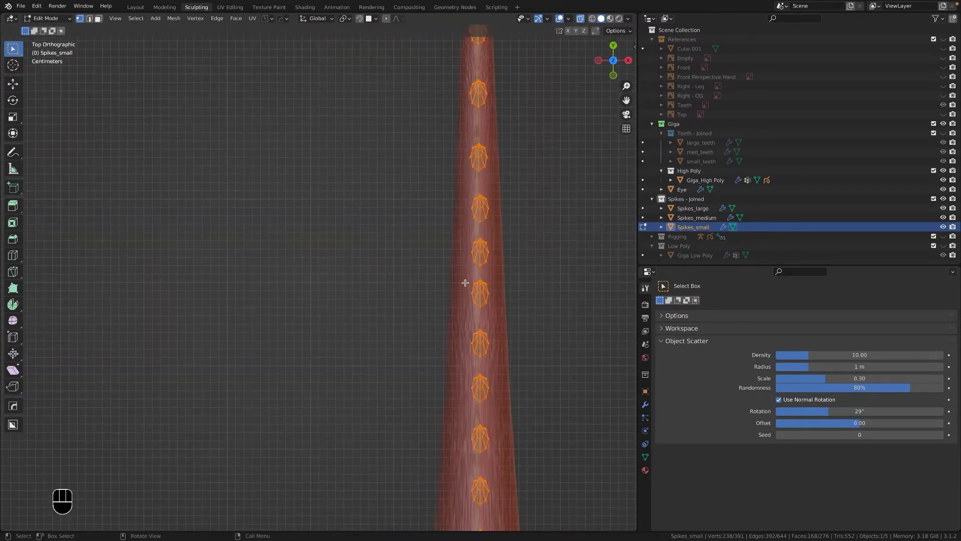
key(g)
key(x)
click(436, 278)
- Deselect the two spikes nearest the tail tip and shift the remaining tail spikes along X by about -0.002 m
shift+middle_drag(438, 278, 411, 465)
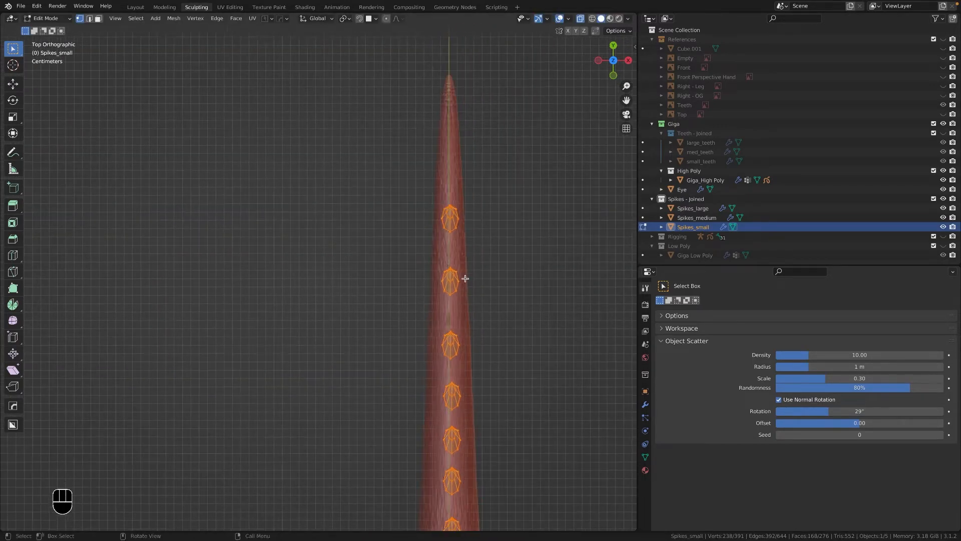
right_click(453, 214)
shift+middle_drag(474, 433, 482, 292)
key(g)
key(x)
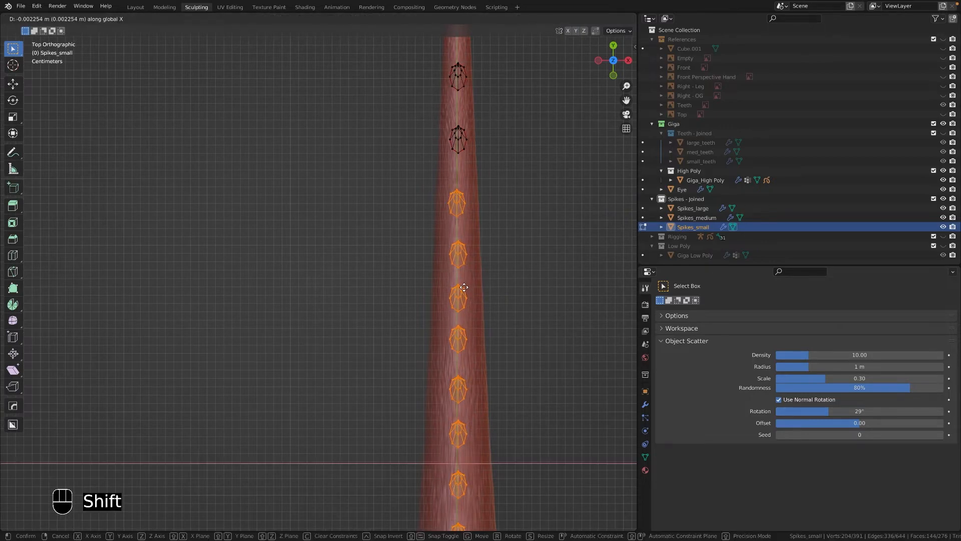
click(464, 288)
- Turn off X-ray, leave Edit Mode, deselect the spikes, and turn off the Face Orientation overlay
shift+middle_drag(466, 391, 458, 68)
scroll(521, 330, down, 6)
key(alt+z)
key(Tab)
click(524, 341)
click(568, 19)
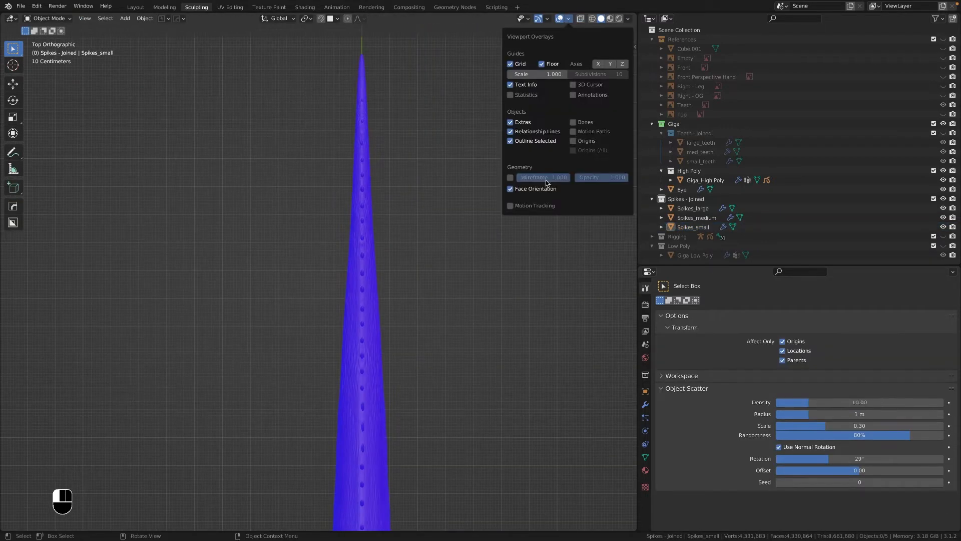
click(546, 188)
- Examine the spike row along the back and the tail tip from the side
middle_drag(411, 407, 543, 262)
middle_drag(441, 301, 435, 325)
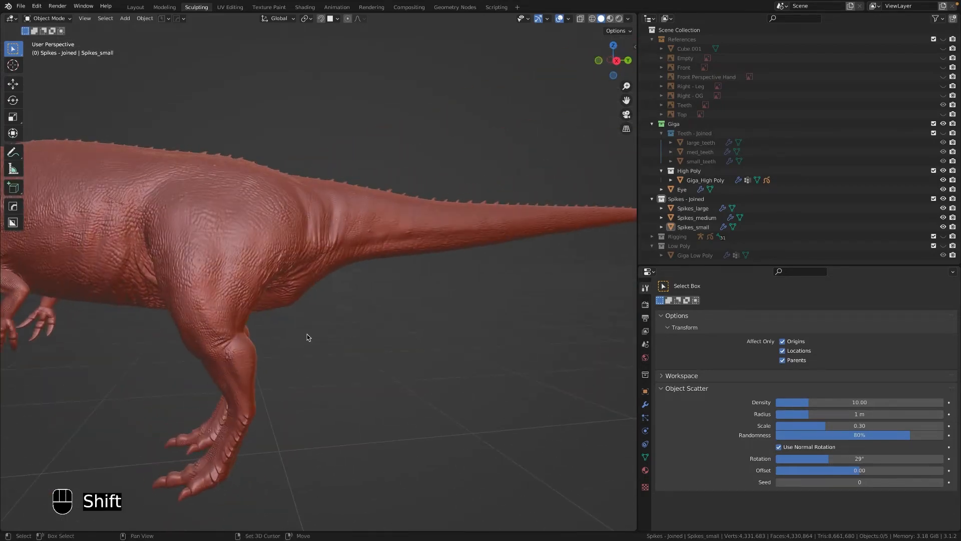
scroll(250, 335, down, 3)
middle_drag(250, 335, 400, 151)
key(KP_3)
shift+middle_drag(401, 150, 346, 480)
ctrl+middle_drag(346, 480, 422, 225)
shift+middle_drag(422, 225, 407, 307)
click(41, 19)
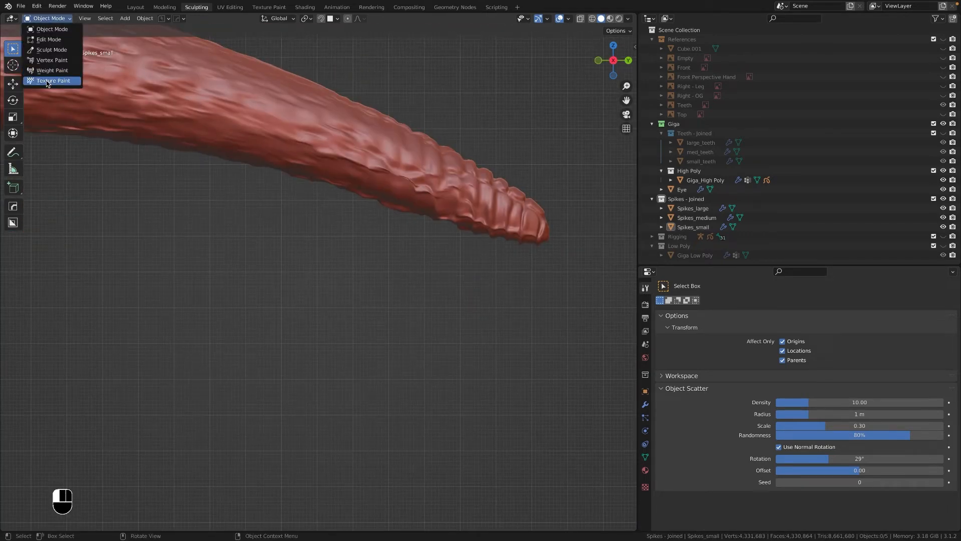
click(50, 50)
key(x)
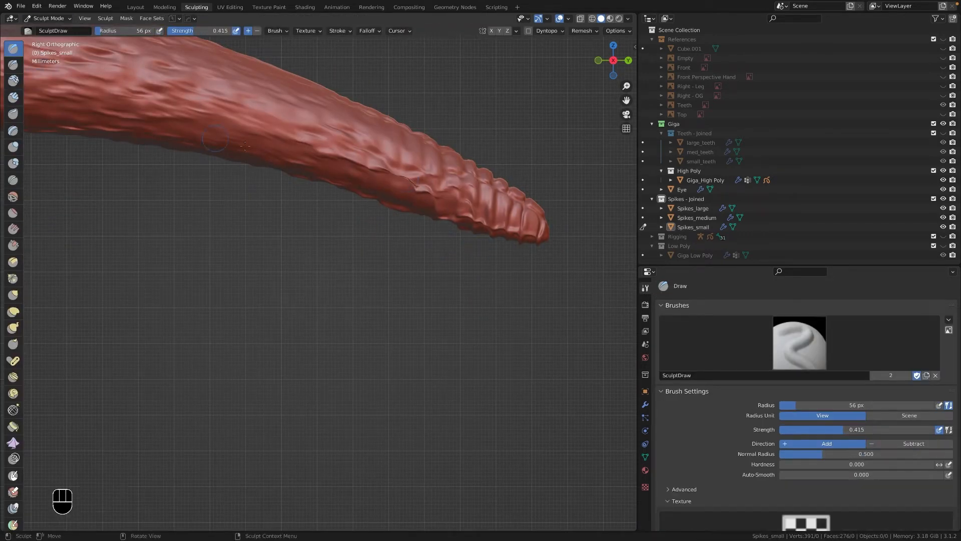
drag(177, 30, 236, 31)
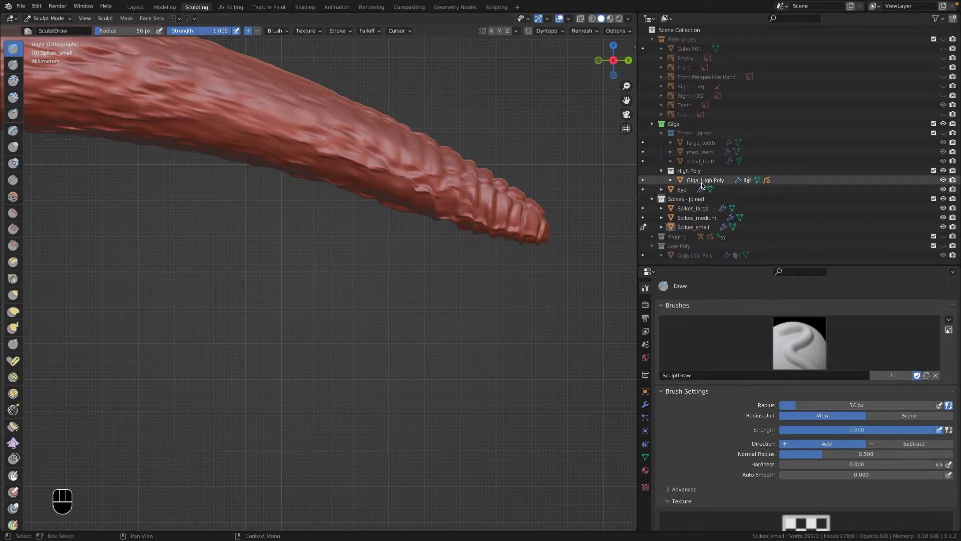
click(49, 18)
click(52, 29)
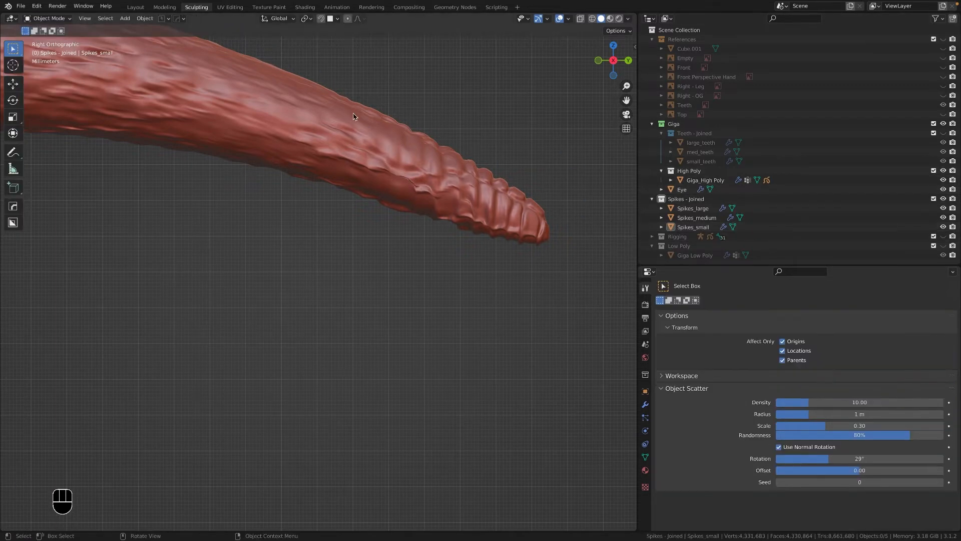
- Select the Giga_High Poly body, enter Sculpt Mode, and inspect the tail tip
click(522, 195)
click(49, 18)
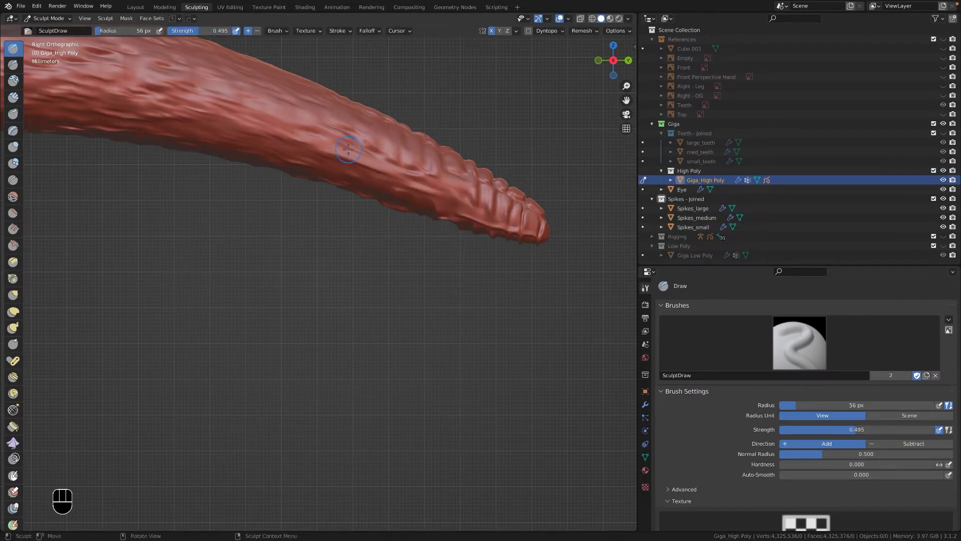
middle_drag(352, 149, 393, 167)
scroll(393, 168, down, 6)
middle_drag(285, 160, 303, 193)
scroll(321, 250, up, 4)
shift+middle_drag(340, 296, 427, 207)
middle_drag(339, 302, 344, 334)
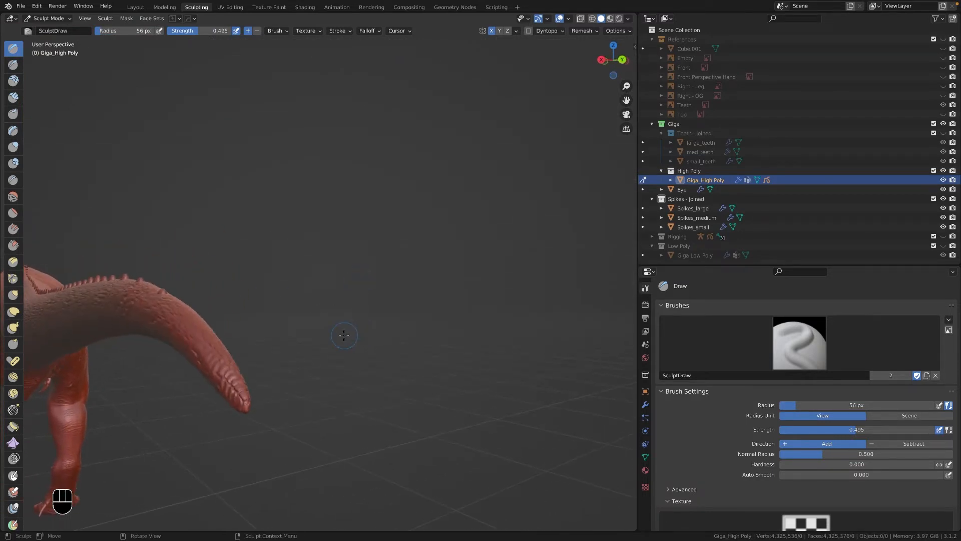
- Examine the skin detail on the legs and feet of the high-poly body
middle_drag(218, 357, 296, 200)
shift+middle_drag(251, 163, 281, 200)
shift+middle_drag(241, 200, 351, 288)
shift+middle_drag(405, 344, 310, 395)
shift+middle_drag(321, 301, 361, 376)
ctrl+middle_drag(361, 375, 354, 247)
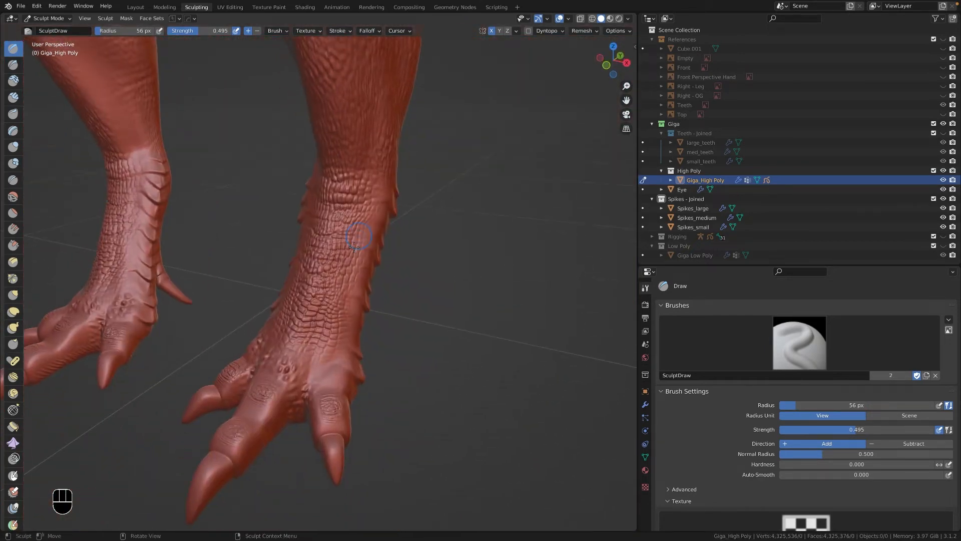
- Try the Alpha Brushes brush with the alphas8 texture on the foot
click(28, 33)
click(42, 62)
scroll(787, 490, down, 5)
click(804, 435)
click(855, 291)
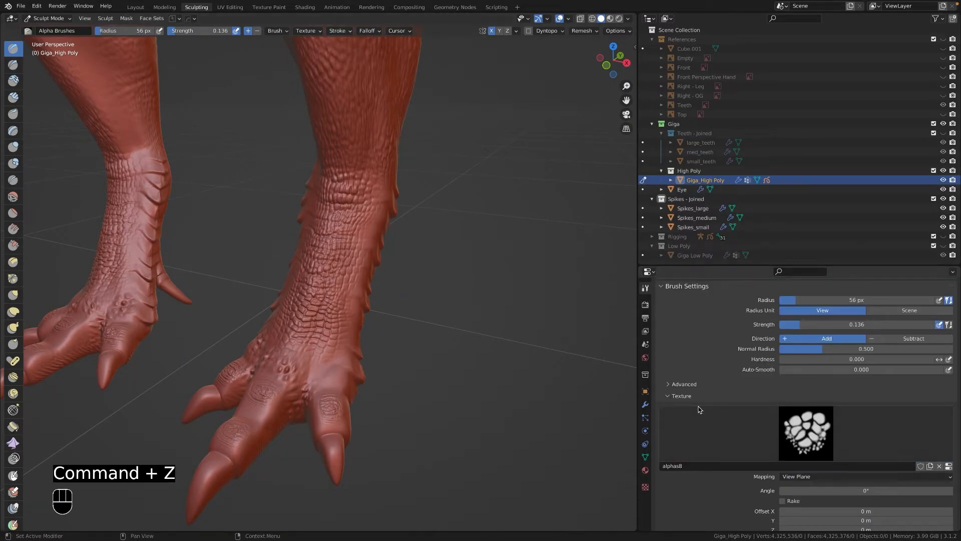
- Try stamping scales at the base of the outer toe with Dragon_Skin_Brush_23
scroll(699, 410, up, 5)
click(28, 32)
click(228, 111)
drag(335, 386, 336, 386)
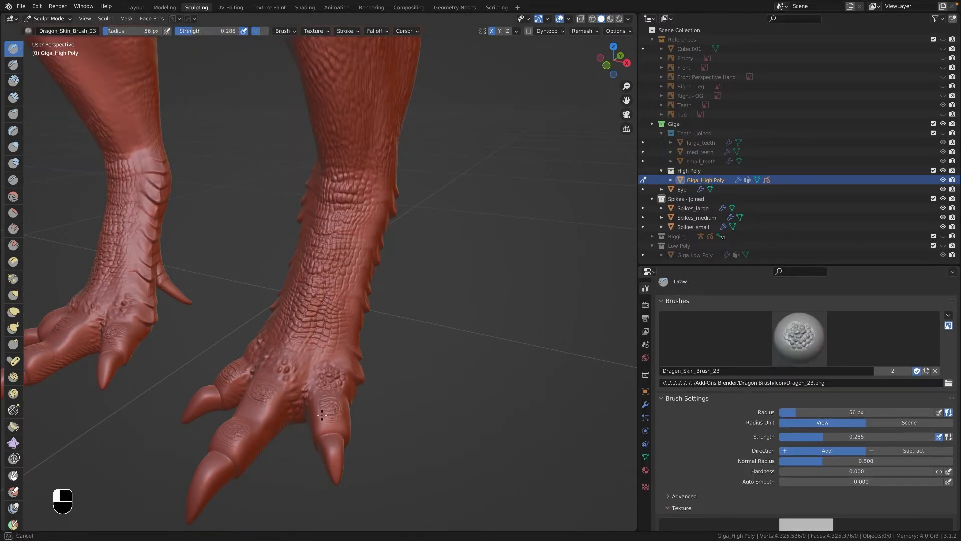
- Switch to Dragon_Skin_Brush_06, set its strength to 0.303, and stamp scales on the outer toe and its base
click(29, 31)
click(232, 61)
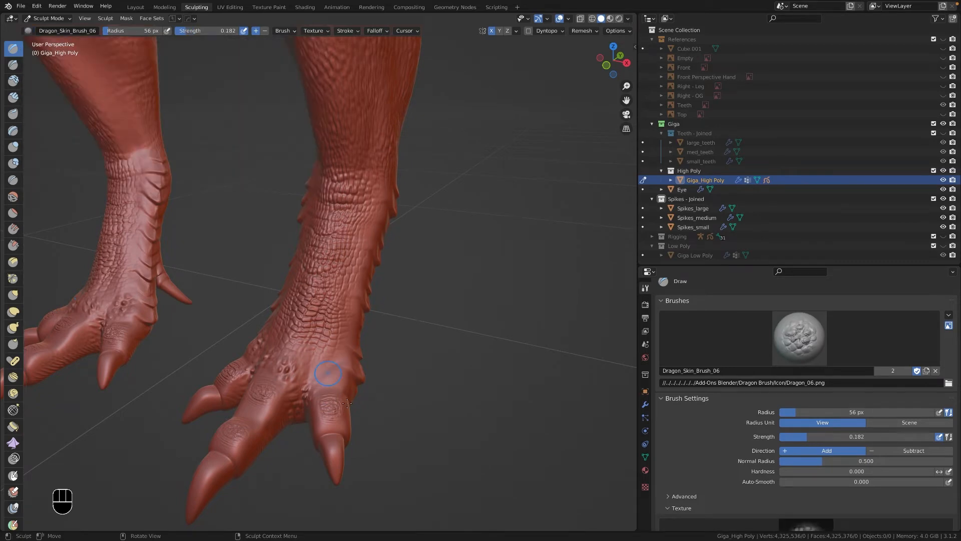
key(super+z)
key(shift+f)
drag(327, 406, 322, 409)
click(318, 404)
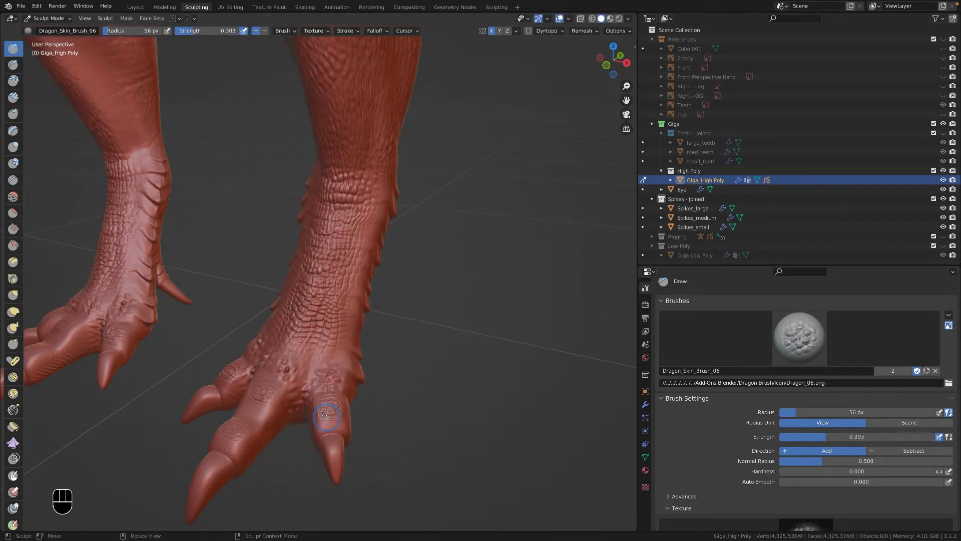
- Carve sharper creases where the claws meet the toes, using the Draw Sharp brush in subtract mode at strength 0.379
shift+middle_drag(323, 415, 482, 352)
mouse_move(497, 354)
shift+middle_down()
mouse_move(293, 200)
mouse_move(283, 270)
shift+middle_up()
click(14, 64)
key(bracketright)
key(bracketright)
key(bracketright)
key(bracketright)
key(bracketright)
key(bracketright)
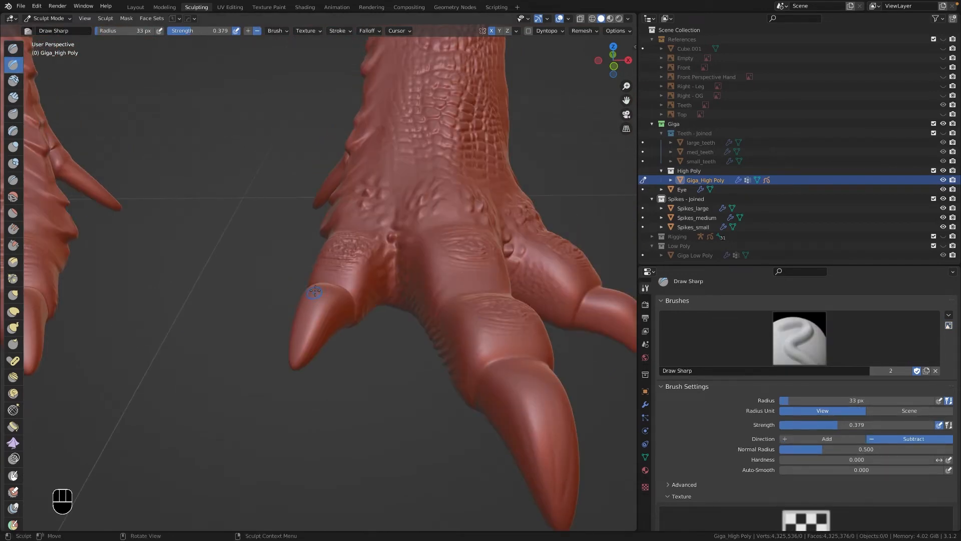
middle_drag(319, 409, 347, 327)
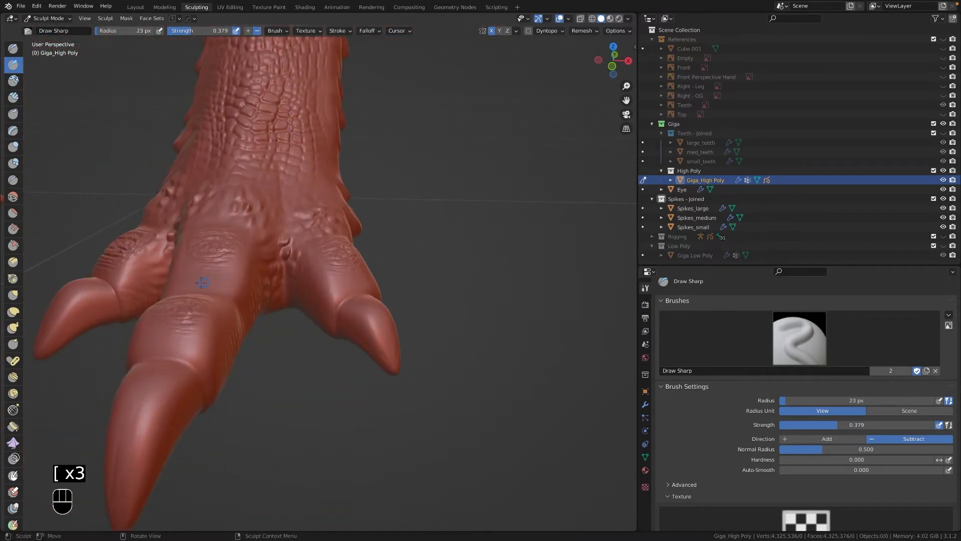
- Switch to the Alpha Brushes brush and assign it the Scales texture
ctrl+middle_drag(255, 347, 270, 425)
mouse_move(310, 165)
shift+middle_down()
mouse_move(339, 315)
mouse_move(430, 400)
mouse_move(520, 358)
mouse_move(507, 335)
shift+middle_up()
click(13, 49)
click(28, 31)
scroll(178, 154, down, 3)
scroll(179, 153, down, 6)
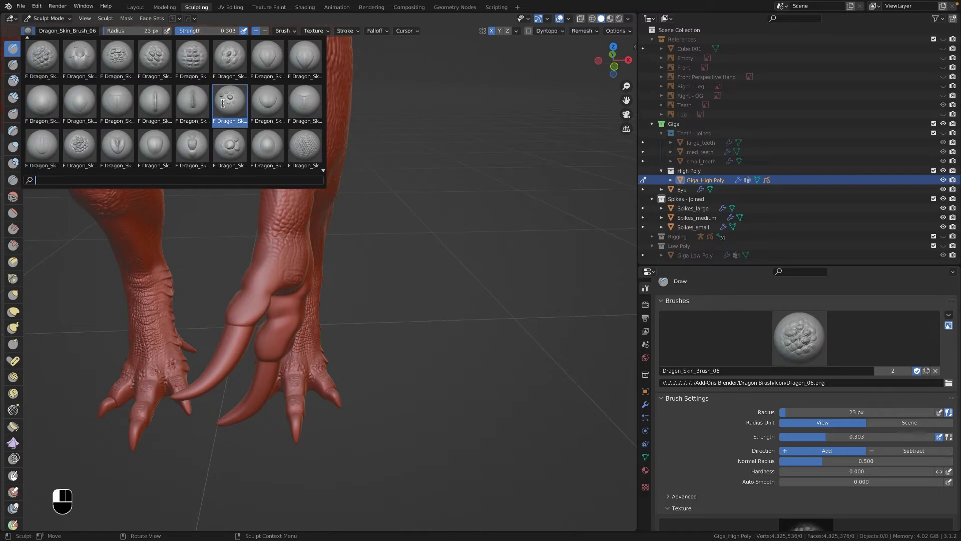
click(304, 152)
scroll(768, 499, down, 6)
click(801, 405)
click(894, 346)
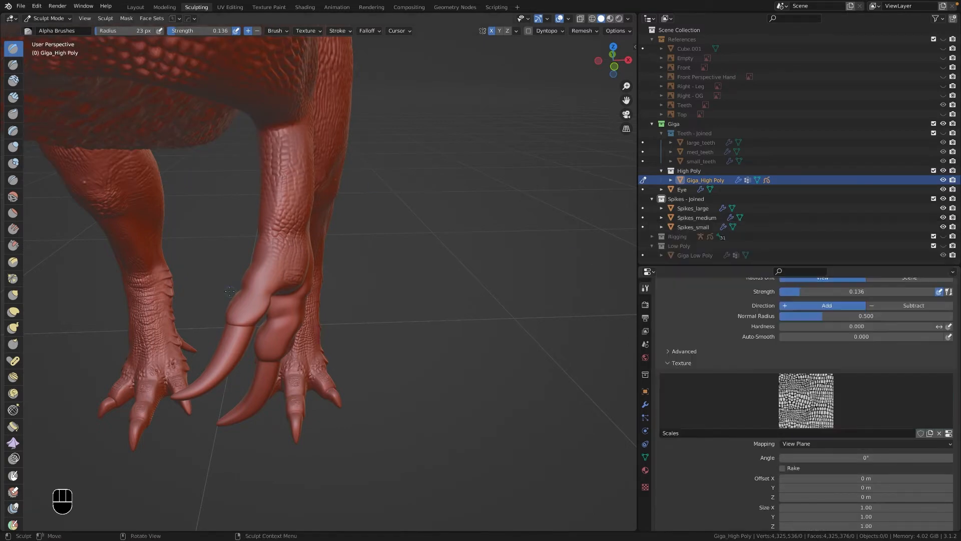
- Stamp fine scales onto the fingers of the hand and undo the unwanted strokes
shift+middle_drag(343, 214, 436, 215)
key(super+z)
mouse_move(388, 314)
shift+middle_down()
mouse_move(376, 243)
mouse_move(375, 115)
shift+middle_up()
mouse_move(375, 115)
shift+middle_down()
mouse_move(451, 278)
mouse_move(459, 324)
shift+middle_up()
drag(458, 323, 458, 323)
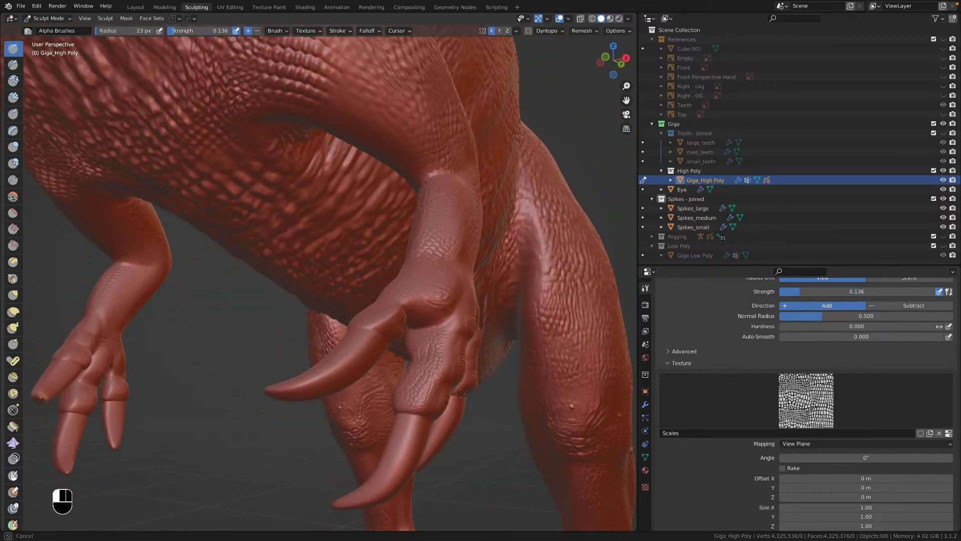
ctrl+middle_drag(460, 395, 272, 331)
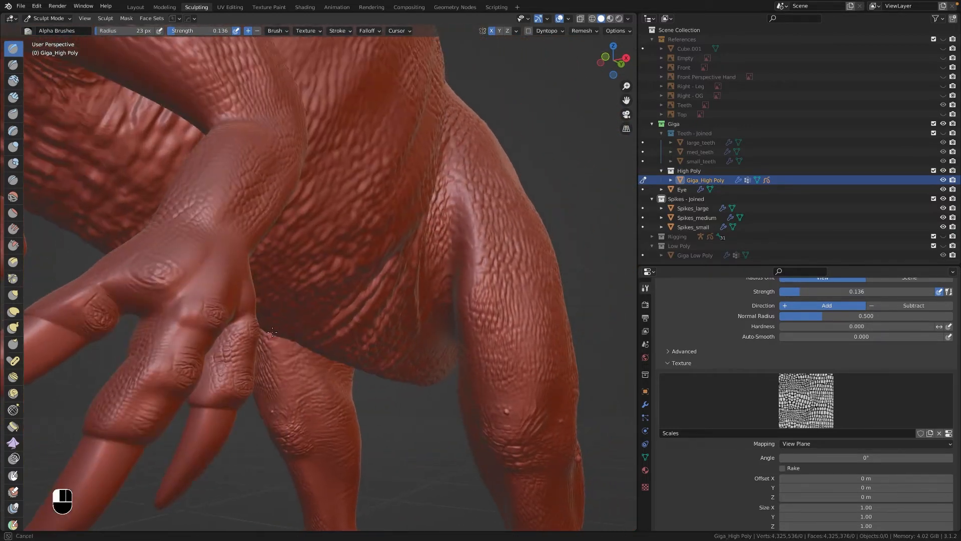
drag(262, 304, 220, 278)
key(super+z)
- In the right orthographic view, mask the wrinkled knuckle pads and the claw bases of the hand with the Mask brush
key(3)
ctrl+middle_drag(507, 305, 501, 350)
mouse_move(501, 351)
shift+middle_down()
mouse_move(576, 361)
mouse_move(440, 345)
shift+middle_up()
mouse_move(440, 345)
shift+middle_down()
mouse_move(488, 277)
mouse_move(466, 190)
shift+middle_up()
ctrl+middle_drag(466, 190, 461, 145)
mouse_move(460, 145)
shift+middle_down()
mouse_move(431, 200)
mouse_move(420, 199)
shift+middle_up()
click(14, 476)
key(bracketright)
key(bracketright)
key(bracketright)
key(bracketright)
key(bracketright)
key(bracketright)
key(bracketright)
key(bracketright)
key(bracketright)
key(bracketright)
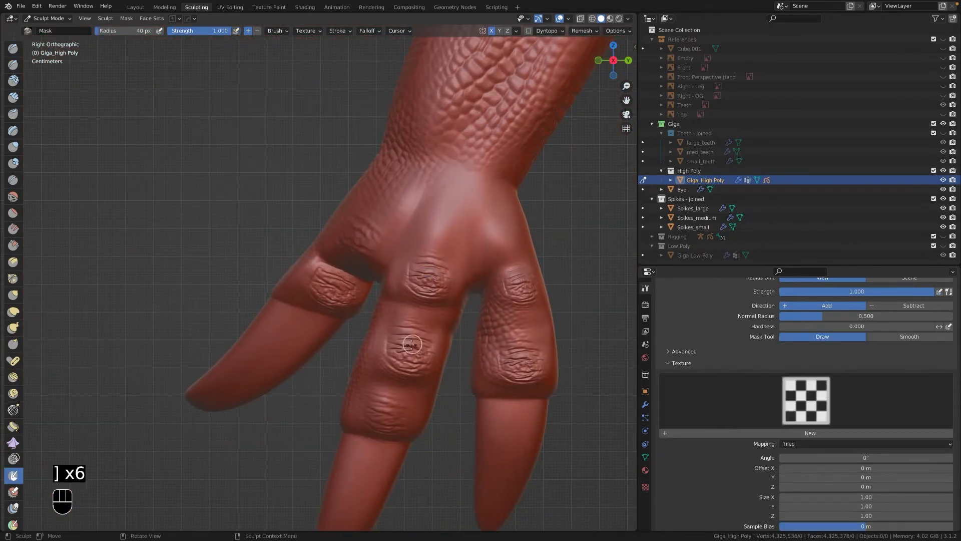
drag(522, 285, 509, 296)
key(bracketright)
key(bracketright)
key(bracketright)
click(428, 273)
click(408, 351)
click(518, 361)
click(388, 413)
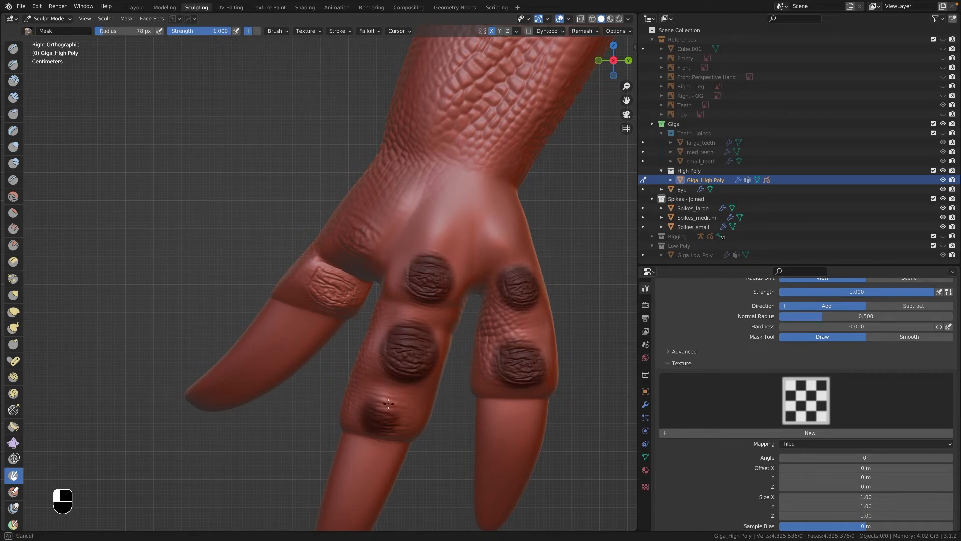
click(373, 446)
drag(283, 310, 351, 331)
drag(493, 410, 535, 412)
- Stamp the Scales texture over the wrist, back of the hand and fingers around the masked knuckles
click(14, 49)
drag(457, 216, 580, 250)
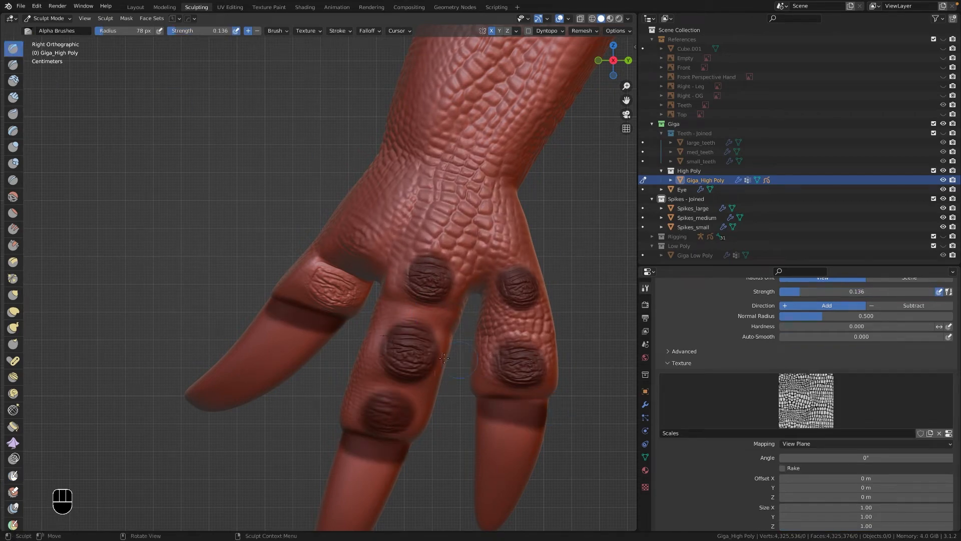
scroll(390, 467, down, 5)
middle_drag(389, 467, 446, 408)
key(grave)
click(477, 408)
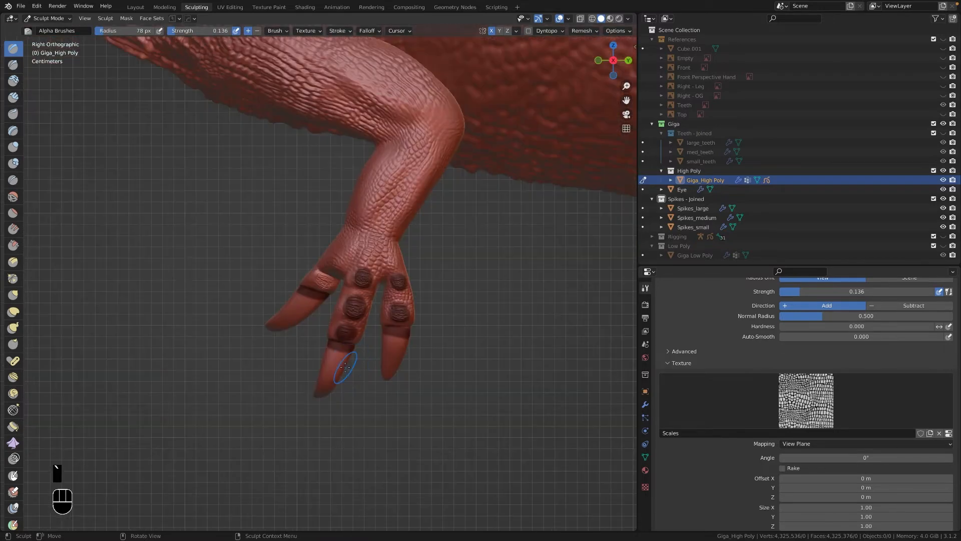
- Stamp scales along the inner side of the forearm and wrist
scroll(347, 351, up, 6)
scroll(388, 162, down, 6)
middle_drag(389, 162, 541, 201)
scroll(501, 240, up, 4)
shift+middle_drag(501, 240, 458, 281)
scroll(459, 282, up, 3)
drag(468, 254, 436, 252)
- Try the sw_fabric_folds_07 and SW_Wrinkles_03 textures on the inner side of the arm and hand
click(756, 409)
scroll(821, 330, down, 1)
click(747, 344)
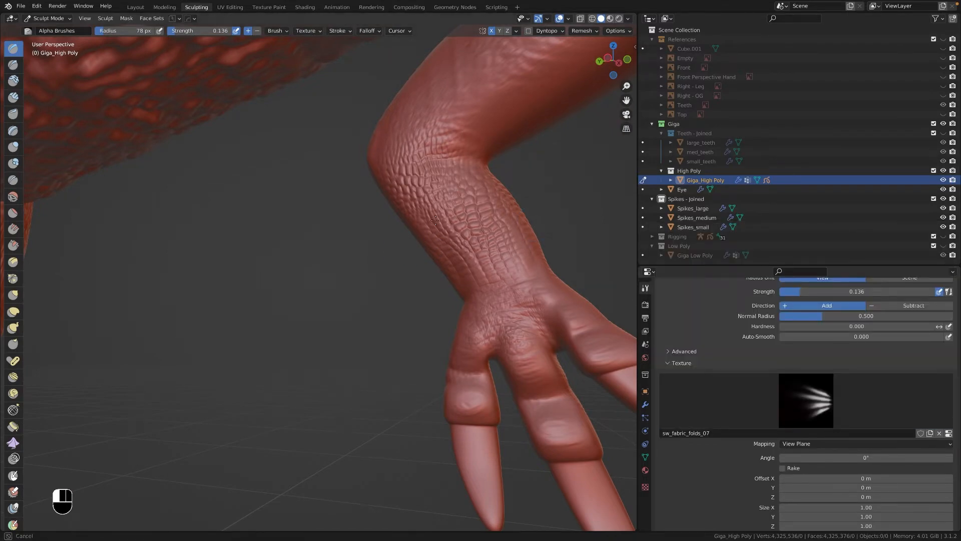
key(super+z)
click(807, 401)
click(893, 347)
key(super+z)
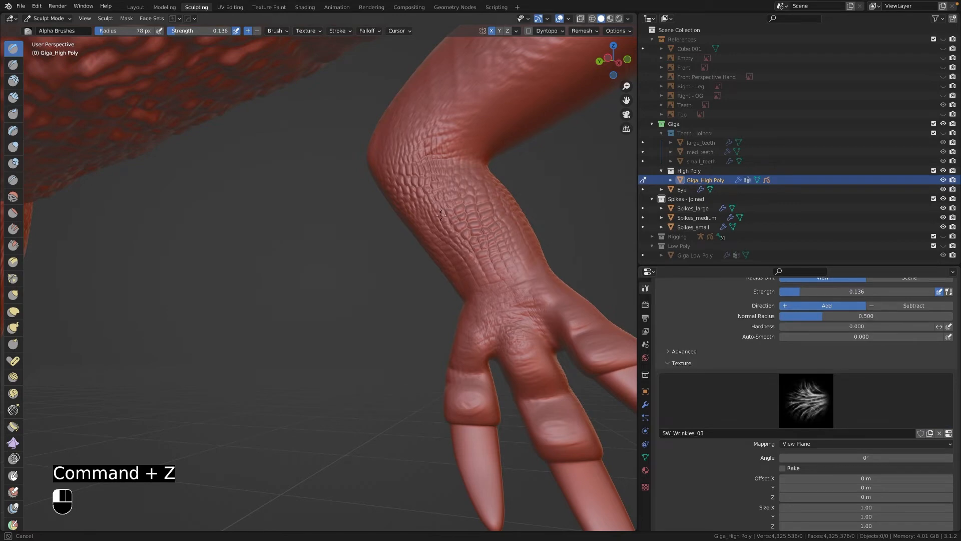
- Add skin detail to the upper arm with the wrinkles texture, undo the last stroke, and save the file
middle_drag(428, 233, 320, 211)
click(807, 401)
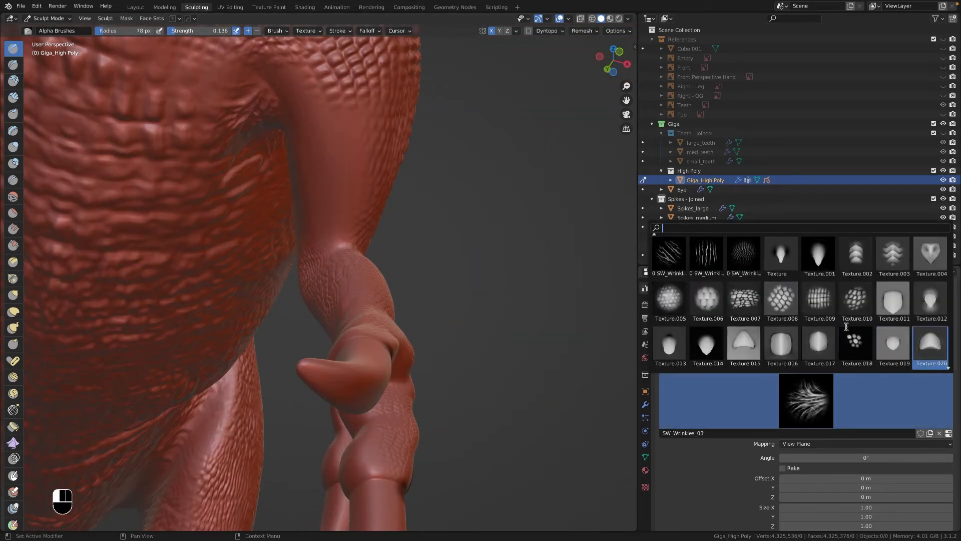
click(885, 339)
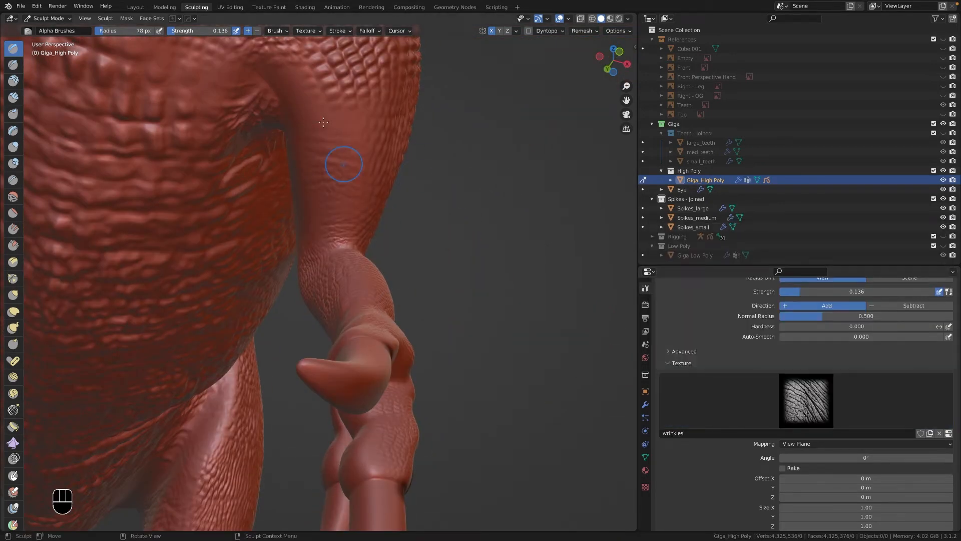
key(super+z)
scroll(359, 198, down, 10)
scroll(300, 250, up, 10)
middle_drag(359, 220, 298, 314)
scroll(301, 250, down, 8)
scroll(321, 250, up, 8)
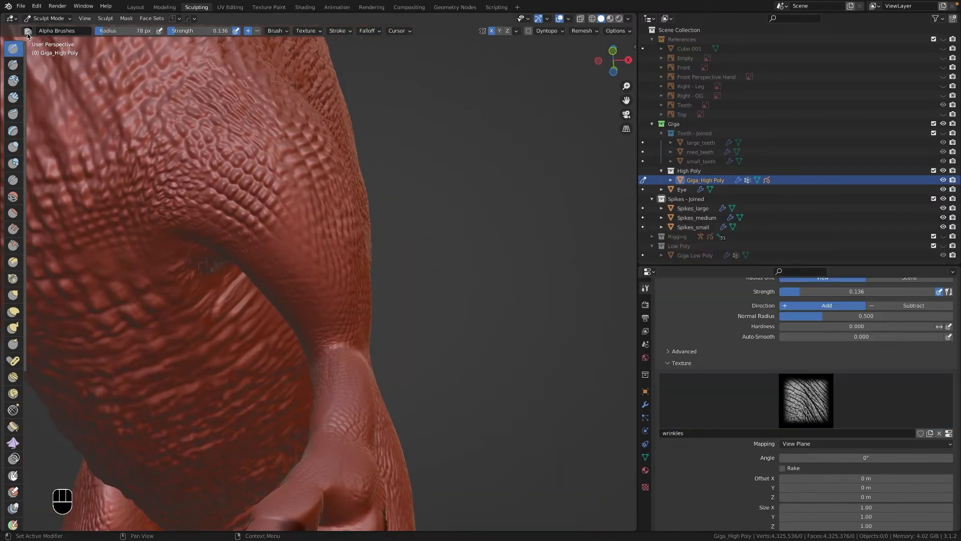
key(super+s)
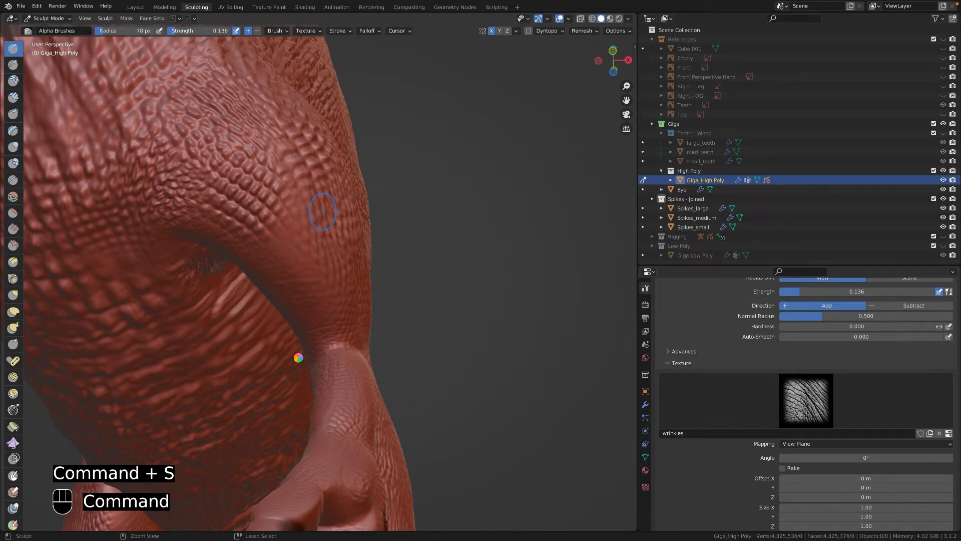
- Switch to the SculptDraw brush and smooth the rough creases at the side of the neck
scroll(298, 251, down, 10)
shift+middle_drag(255, 165, 335, 183)
scroll(315, 180, up, 8)
scroll(340, 188, up, 4)
shift+middle_drag(495, 220, 460, 266)
shift+drag(478, 240, 466, 251)
click(29, 31)
click(306, 150)
shift+drag(497, 221, 477, 235)
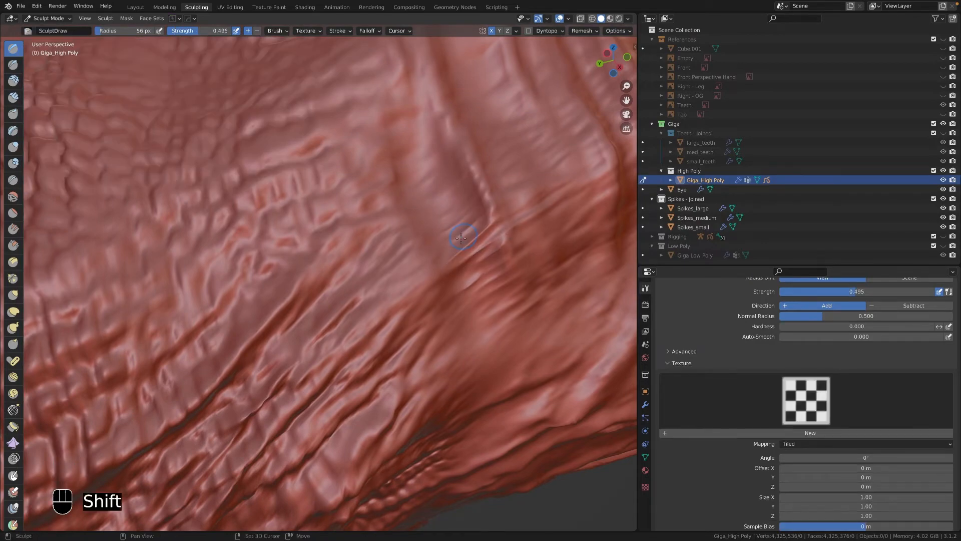
- Smooth the jagged skin folds on the underside of the neck
scroll(465, 308, down, 5)
middle_drag(463, 310, 518, 189)
scroll(336, 246, up, 5)
scroll(314, 267, down, 4)
scroll(360, 260, up, 3)
scroll(360, 261, down, 5)
scroll(450, 215, up, 4)
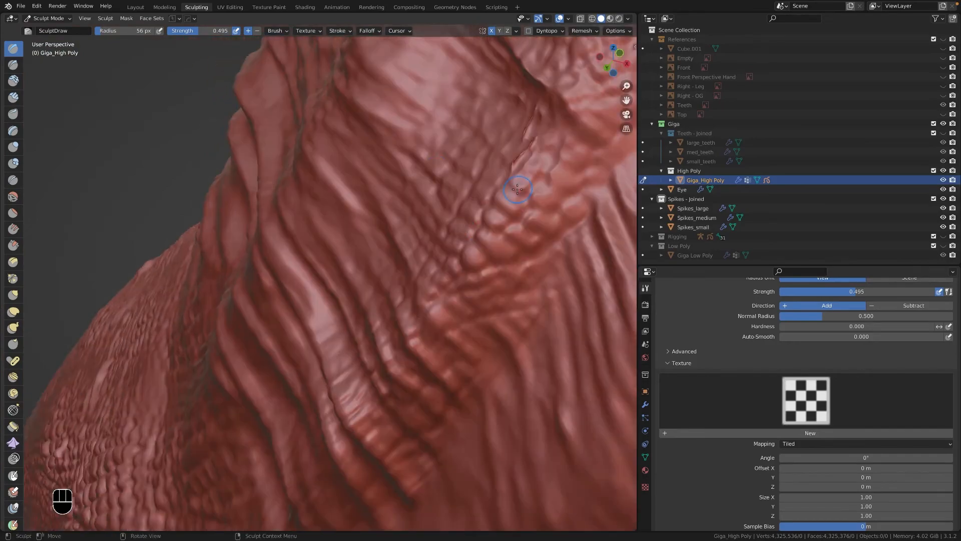
shift+drag(519, 139, 525, 131)
- Reduce the brush radius to 28 px and smooth the small harsh wrinkles across the neck
scroll(498, 155, down, 4)
middle_drag(481, 158, 558, 175)
scroll(558, 176, up, 4)
middle_drag(501, 210, 416, 263)
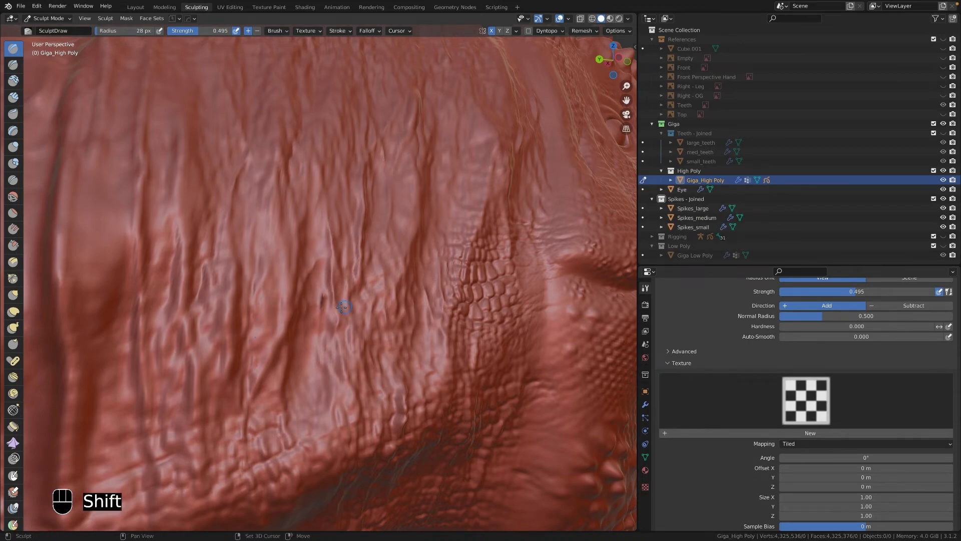
scroll(350, 279, down, 3)
middle_drag(350, 280, 351, 241)
scroll(465, 351, down, 3)
scroll(300, 250, up, 4)
middle_drag(343, 311, 280, 251)
- Clear the mask from the knuckles and claw bases of the hand
middle_drag(350, 240, 484, 269)
scroll(245, 270, down, 4)
scroll(226, 175, up, 3)
scroll(221, 138, down, 4)
scroll(377, 251, down, 3)
scroll(453, 292, up, 4)
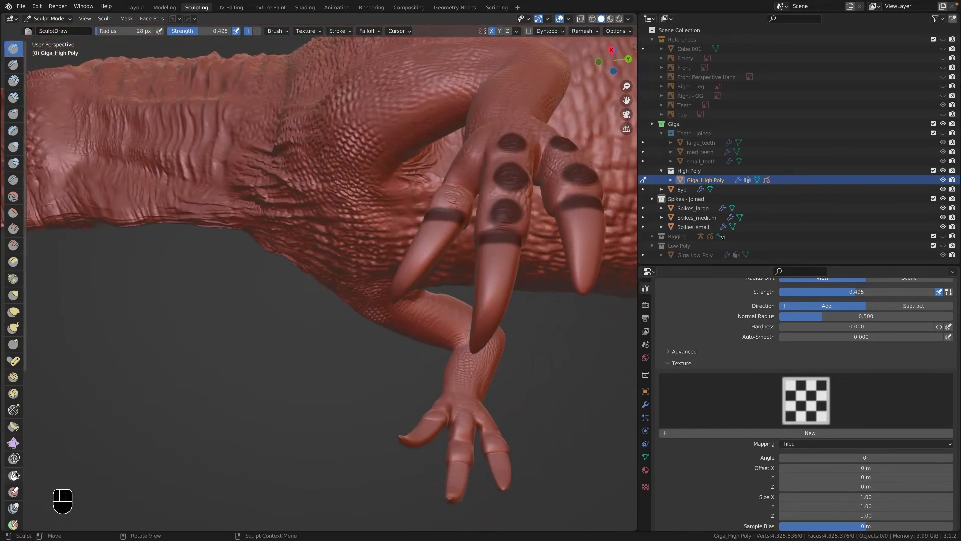
key(shift+m)
click(126, 18)
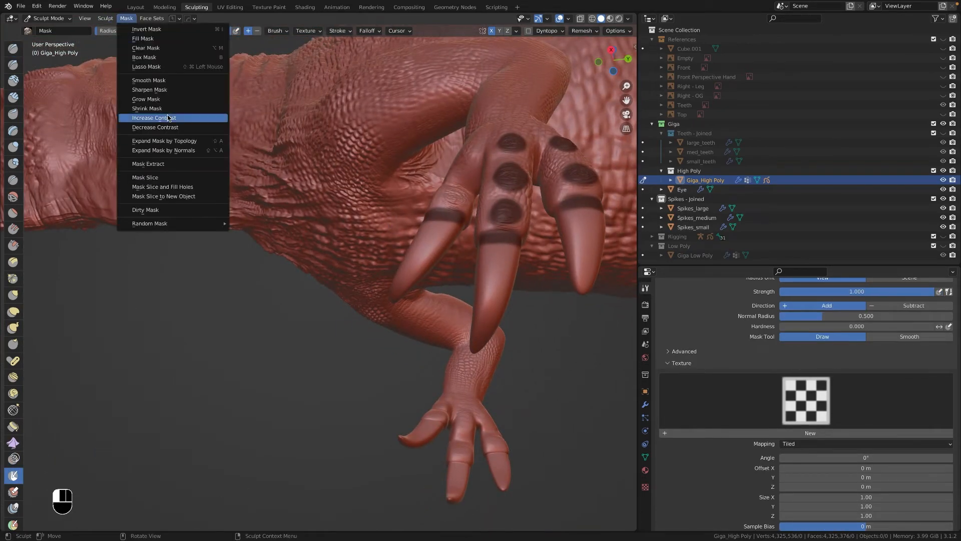
click(165, 48)
- Examine the claws, belly and undersides of the feet and legs for remaining rough areas
key(x)
scroll(521, 261, down, 2)
mouse_move(521, 261)
middle_down()
mouse_move(446, 272)
mouse_move(342, 256)
mouse_move(219, 288)
middle_up()
key(shift+t)
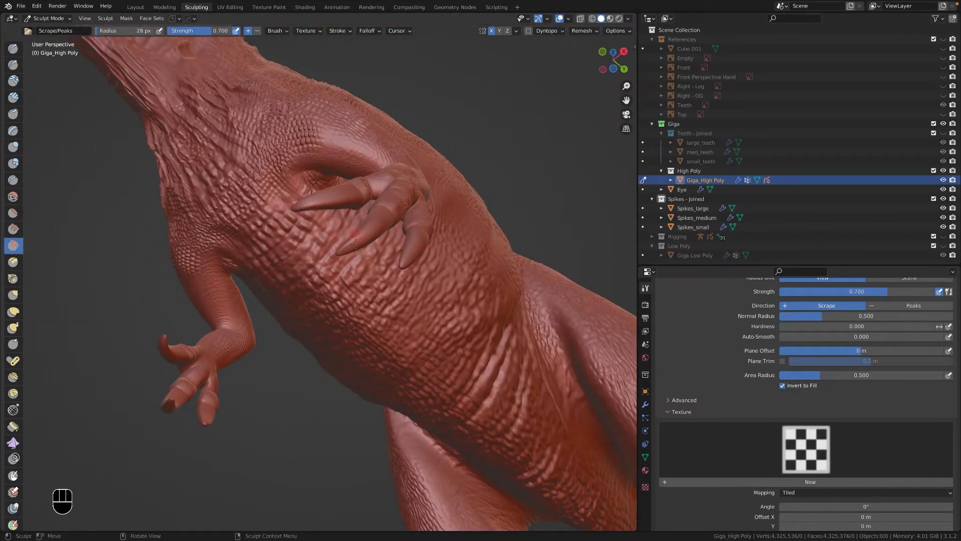
middle_drag(402, 262, 320, 298)
key(x)
mouse_move(456, 320)
middle_down()
mouse_move(391, 297)
mouse_move(381, 275)
mouse_move(323, 236)
mouse_move(357, 209)
middle_up()
scroll(384, 247, down, 6)
shift+middle_drag(384, 247, 380, 220)
scroll(258, 262, up, 3)
scroll(258, 261, down, 5)
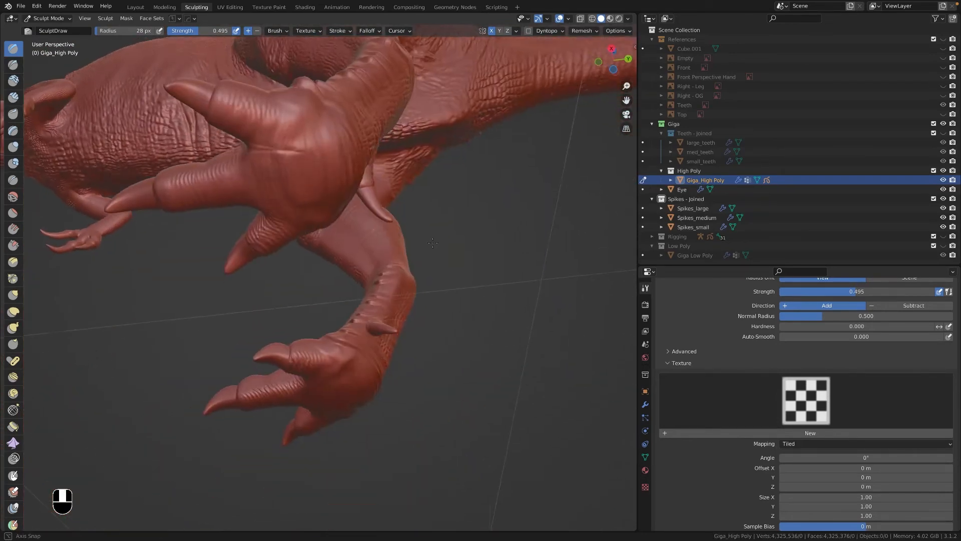
scroll(151, 200, up, 4)
shift+middle_drag(88, 185, 146, 210)
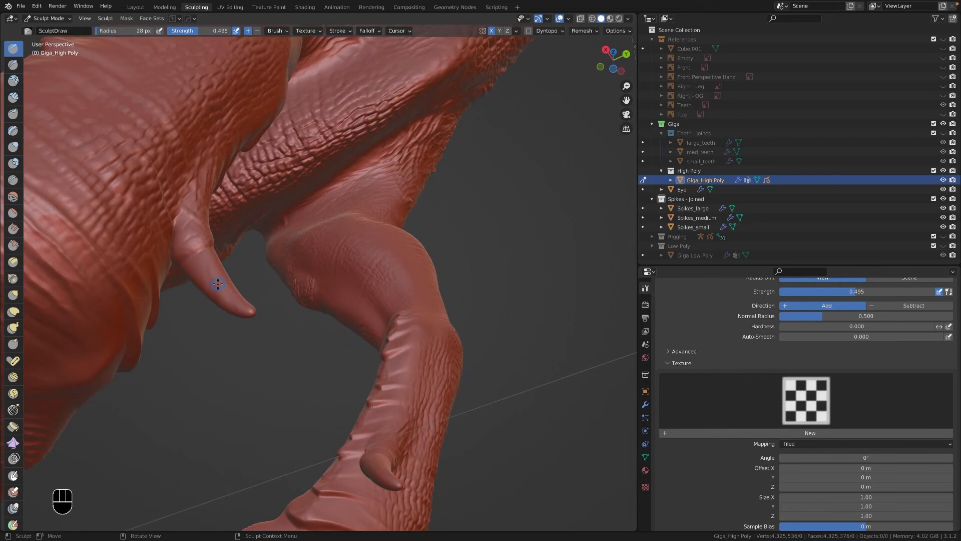
- Undo the most recent sculpting changes and save the file
key(super+z)
key(super+z)
key(super+z)
key(super+z)
key(super+z)
key(super+z)
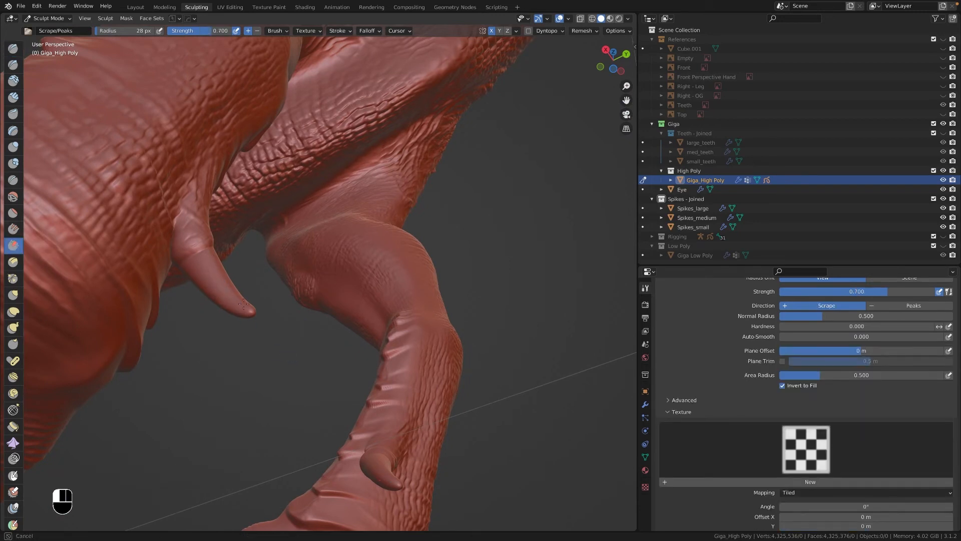
key(super+s)
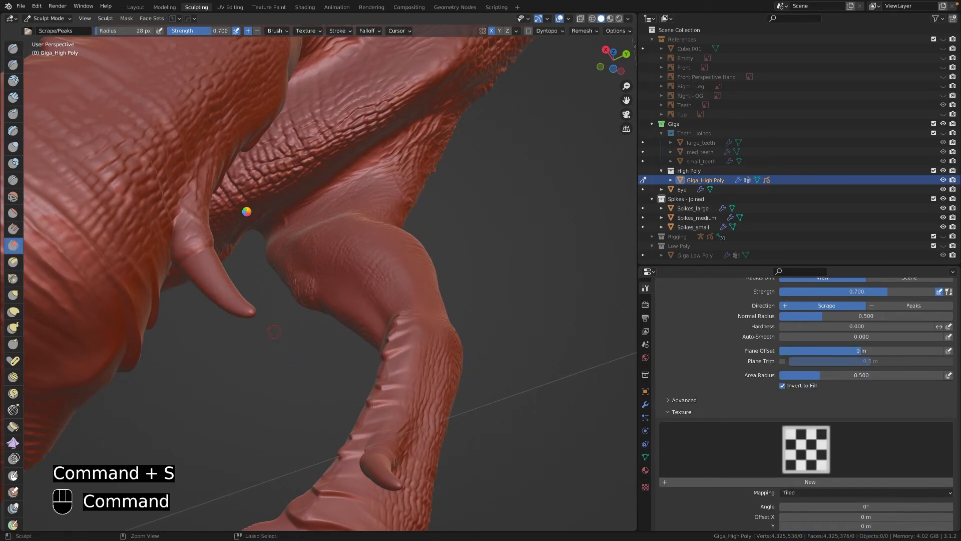
- Try smoothing the ridges on the back of the lower leg above the dewclaw
ctrl+middle_drag(381, 350, 396, 370)
mouse_move(396, 371)
shift+middle_down()
mouse_move(451, 390)
mouse_move(478, 298)
mouse_move(473, 361)
shift+middle_up()
mouse_move(473, 360)
middle_down()
mouse_move(360, 350)
mouse_move(440, 370)
middle_up()
shift+middle_drag(440, 371, 491, 391)
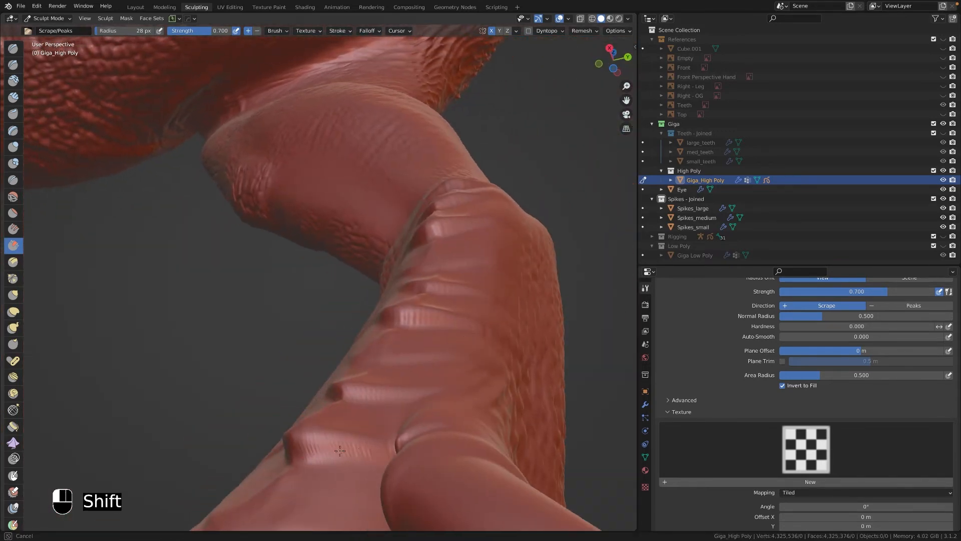
key(super+z)
key(super+z)
- Add wrinkle detail to the smooth part of the shin using Alpha Brushes with the wrinkles texture, and save the file
middle_drag(366, 451, 370, 390)
ctrl+middle_drag(370, 391, 373, 431)
shift+middle_drag(373, 431, 391, 326)
middle_drag(390, 326, 421, 341)
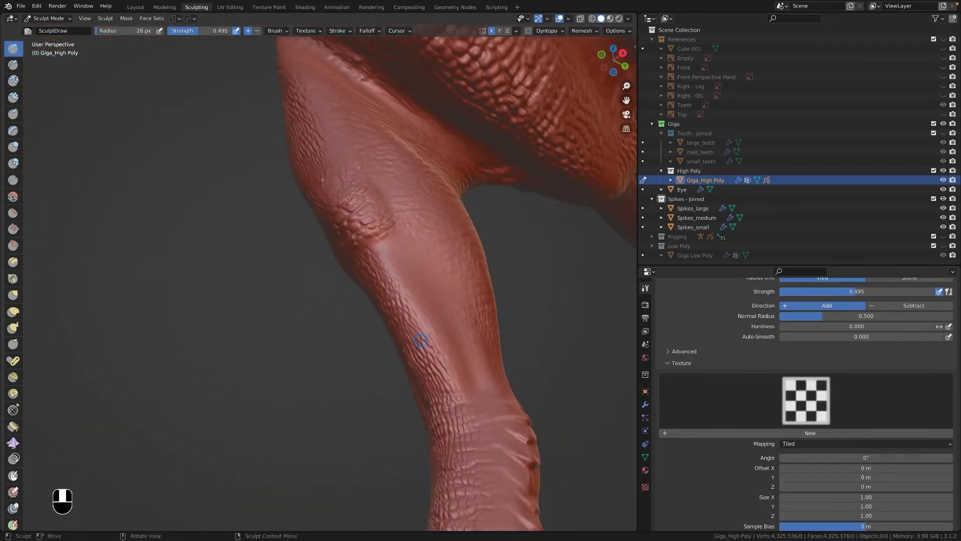
click(29, 31)
click(44, 59)
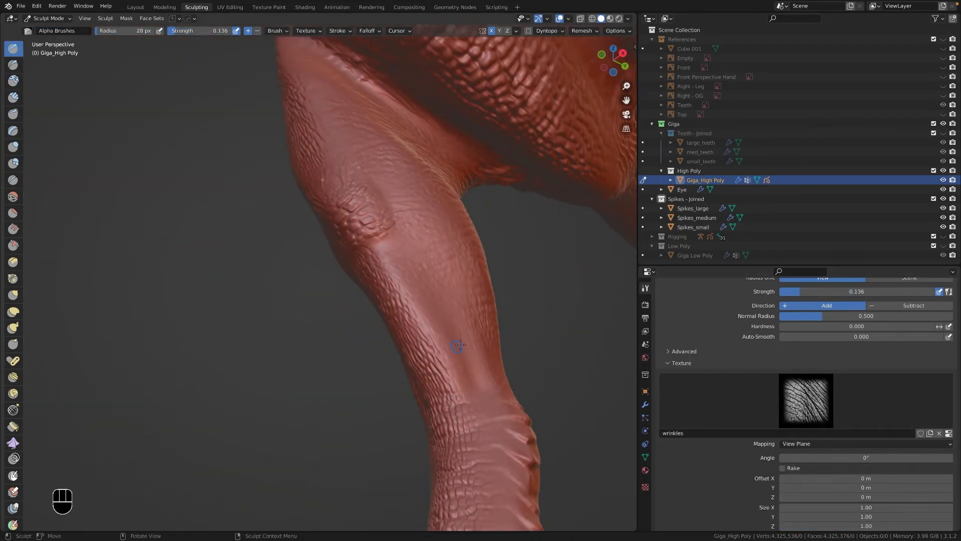
scroll(501, 381, down, 8)
middle_drag(280, 245, 412, 285)
key(super+s)
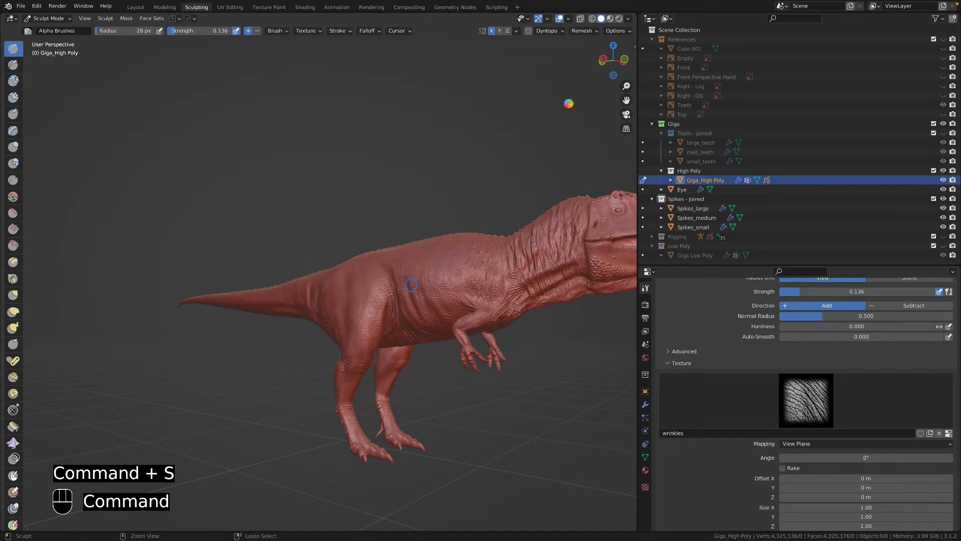
- Adjust the viewport overlay options and review the whole dinosaur from the side
click(569, 19)
click(510, 200)
mouse_move(445, 241)
middle_down()
mouse_move(332, 282)
mouse_move(390, 281)
mouse_move(280, 290)
middle_up()
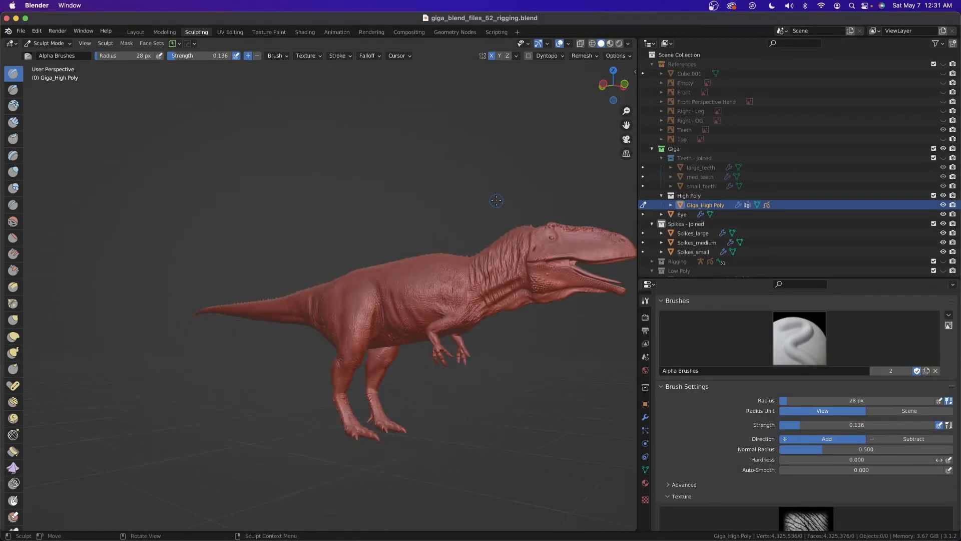
scroll(497, 264, down, 4)
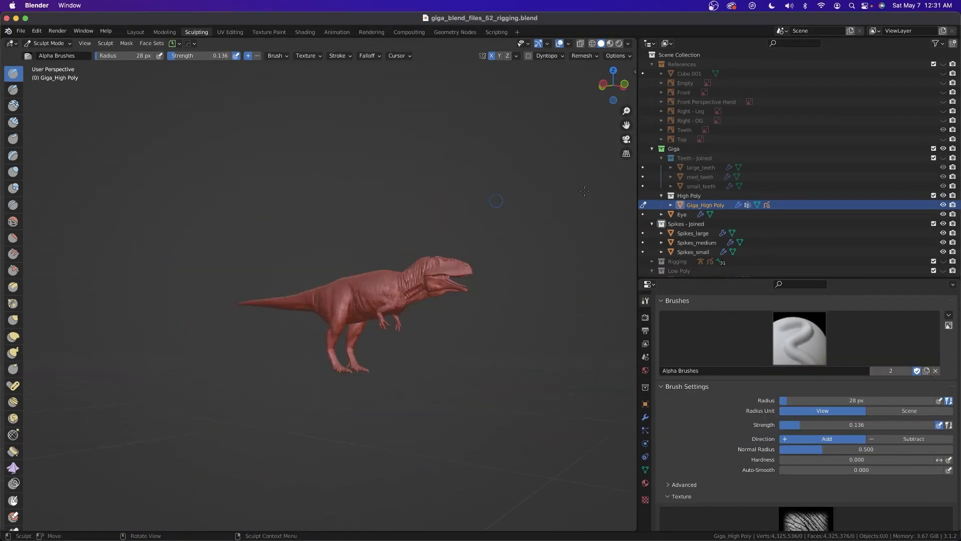
- Hide the Spikes - Joined collection and show the Teeth - Joined collection
middle_drag(496, 266, 427, 290)
scroll(451, 284, up, 4)
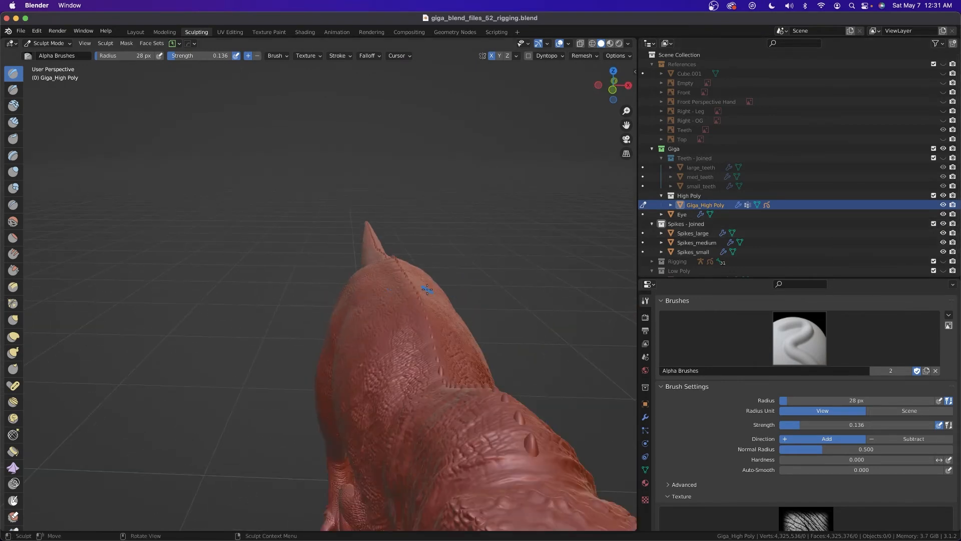
scroll(848, 252, down, 1)
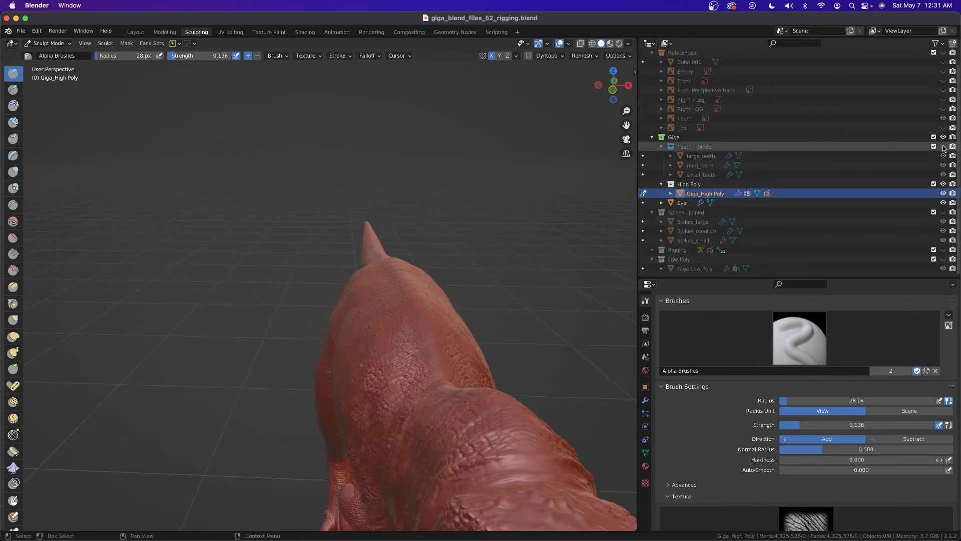
key(KP_3)
scroll(304, 270, up, 5)
- Sculpt soft vertical bulges above the teeth along the middle of the upper jaw using SculptDraw at strength 0.495
click(57, 55)
click(222, 64)
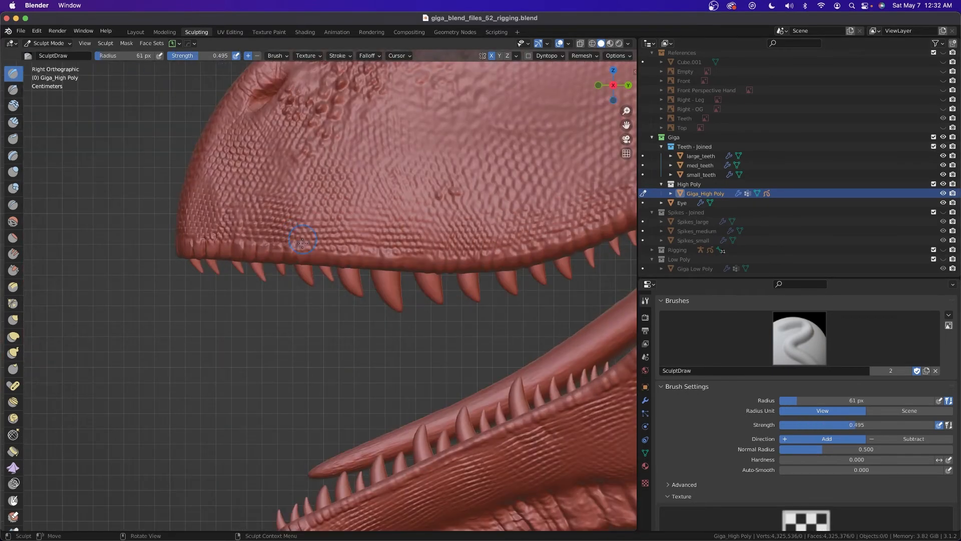
drag(347, 248, 346, 249)
key(super+z)
drag(347, 221, 349, 265)
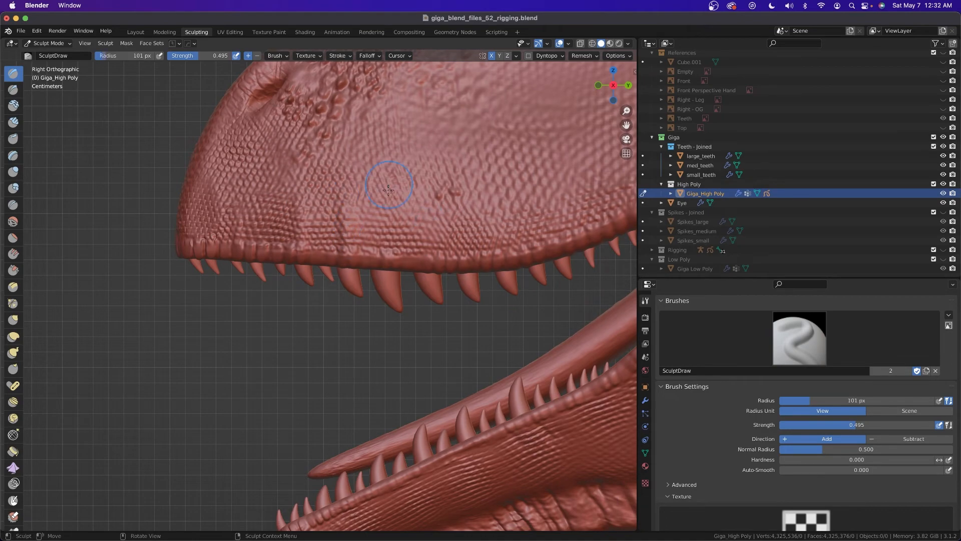
drag(465, 225, 471, 258)
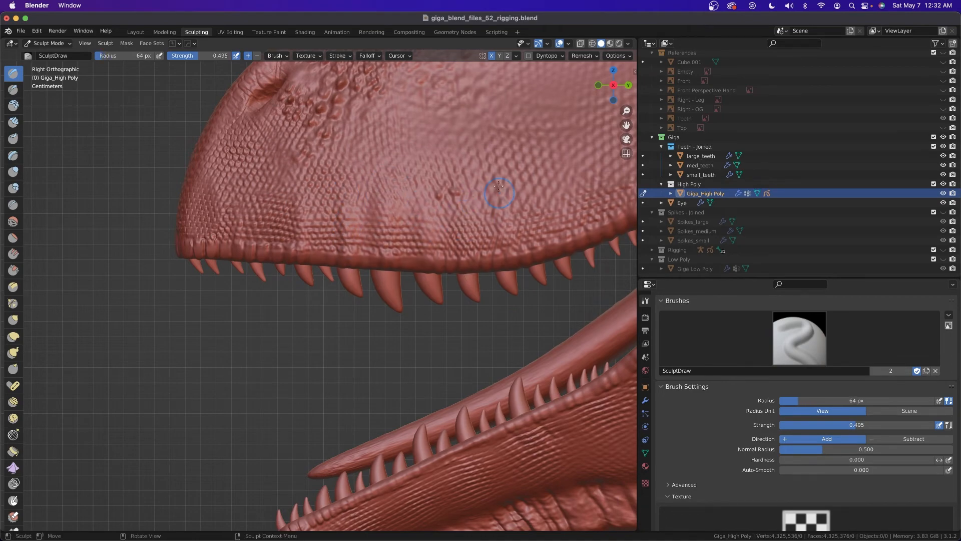
- Extend the vertical bulges along the upper lip toward the mouth corner with a 55 px SculptDraw brush, and check the snout tip
scroll(505, 218, down, 3)
scroll(451, 266, up, 4)
shift+middle_drag(518, 249, 328, 238)
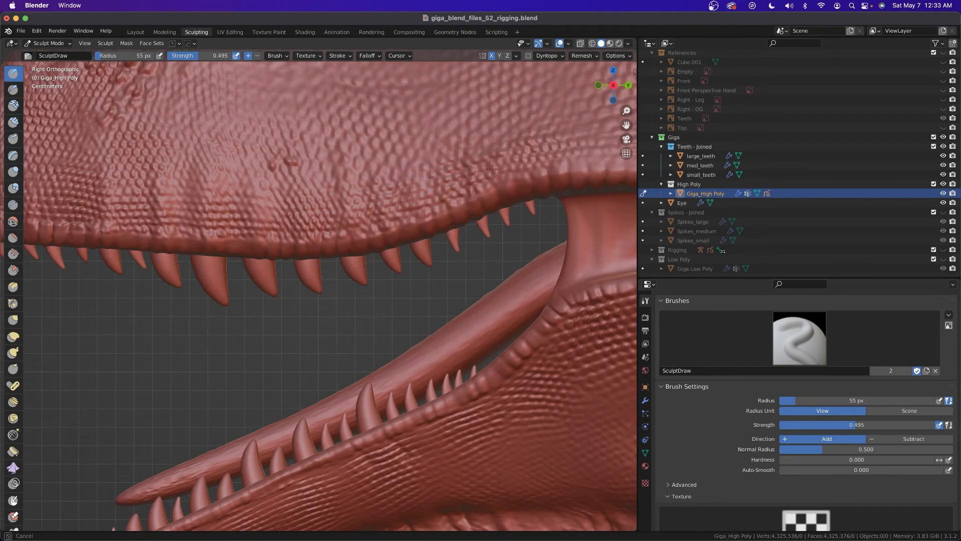
drag(518, 164, 524, 195)
scroll(446, 206, down, 1)
shift+middle_drag(139, 240, 480, 300)
scroll(479, 300, up, 3)
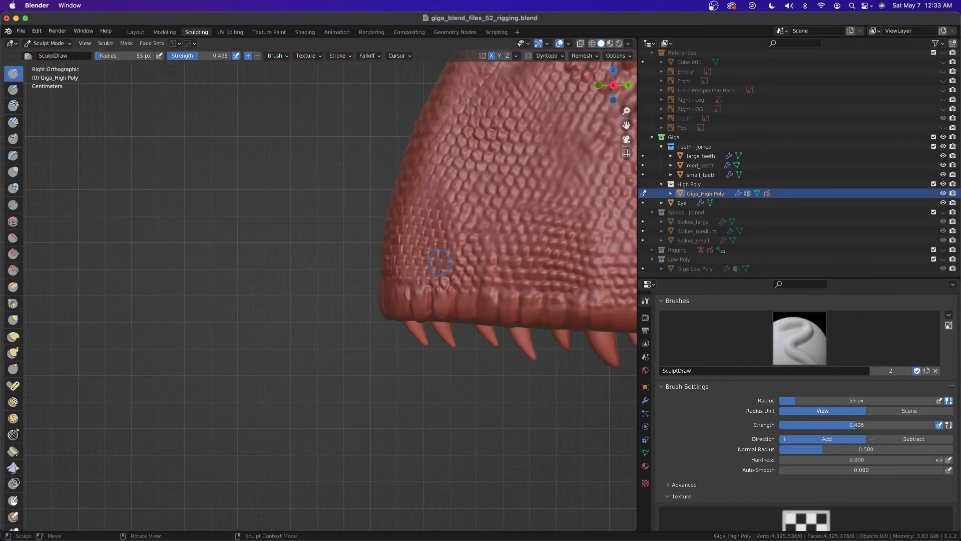
scroll(518, 236, down, 4)
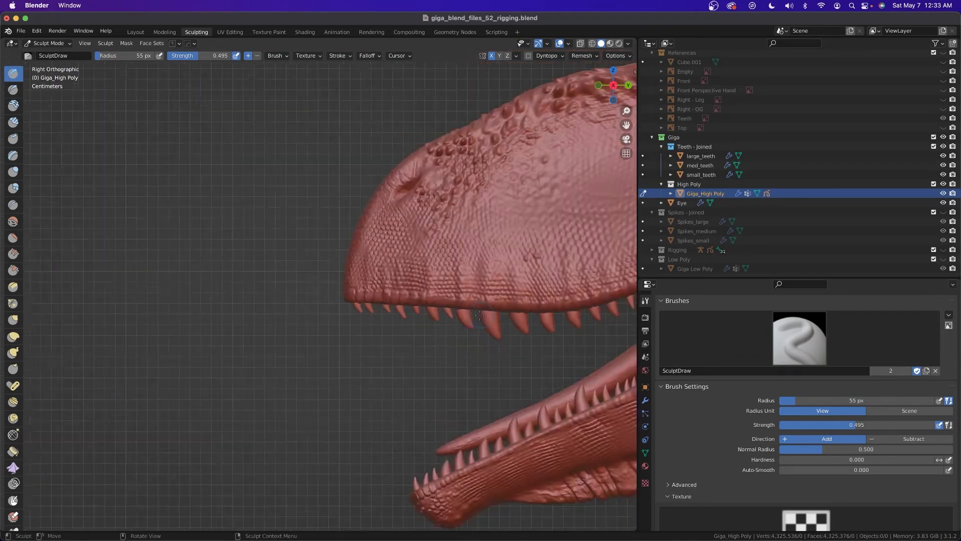
- Build up the gums around the inner bases of the front upper teeth with a 39 px SculptDraw brush
mouse_move(518, 236)
middle_down()
mouse_move(446, 336)
mouse_move(326, 333)
mouse_move(510, 335)
mouse_move(421, 296)
mouse_move(477, 258)
middle_up()
scroll(326, 332, down, 4)
scroll(420, 332, up, 6)
scroll(445, 334, down, 5)
scroll(421, 296, up, 4)
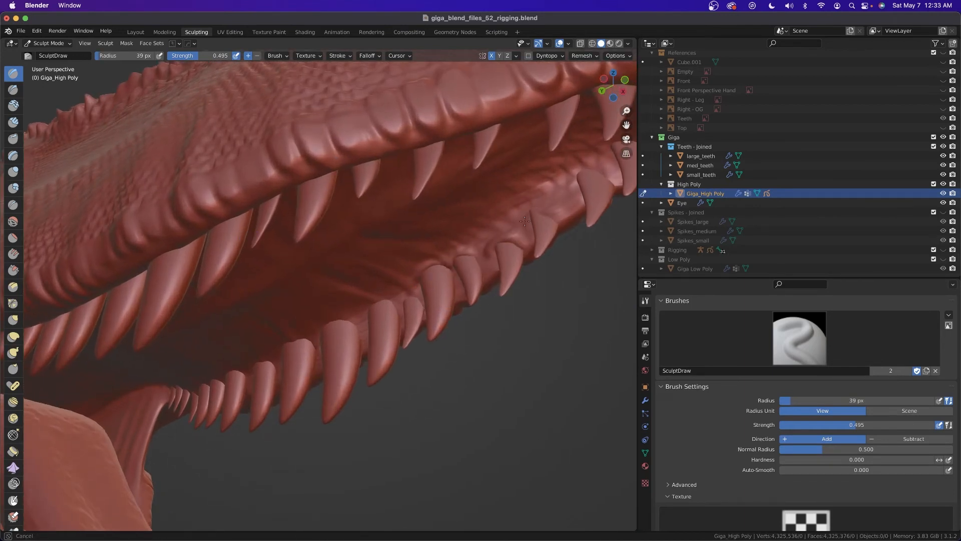
middle_drag(567, 218, 472, 215)
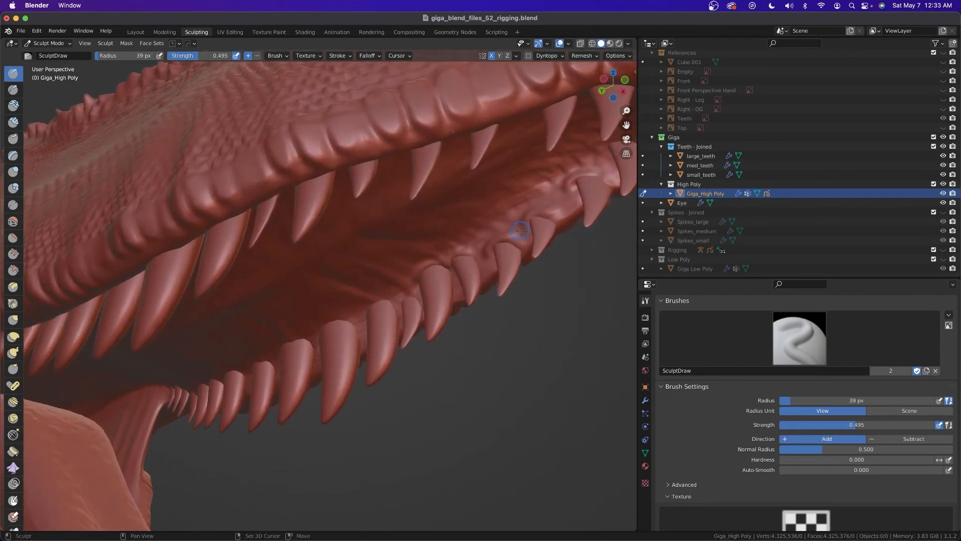
scroll(386, 236, down, 8)
- Raise gum tissue around the inner bases of the upper side teeth with a 30 px SculptDraw brush
middle_drag(329, 300, 235, 325)
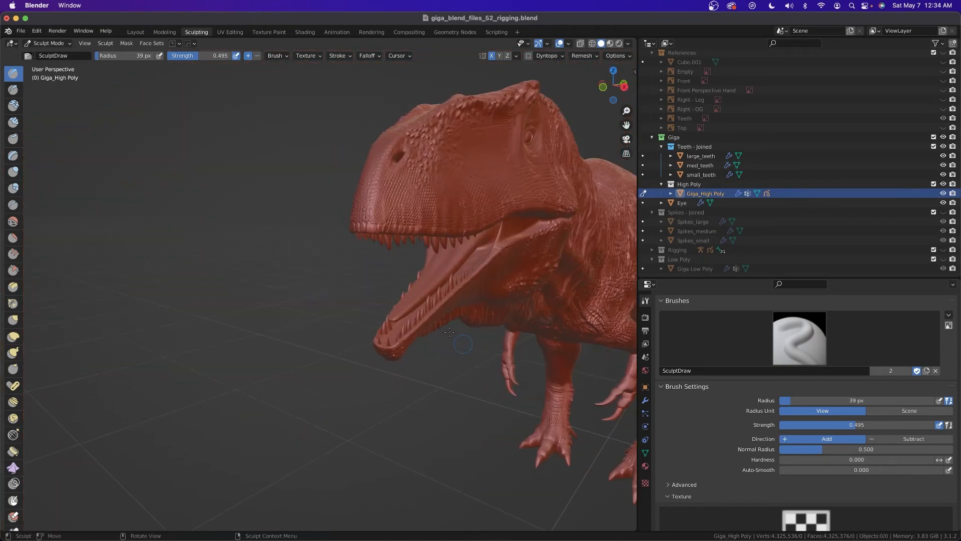
scroll(281, 316, up, 5)
shift+middle_drag(451, 295, 504, 230)
scroll(503, 231, up, 3)
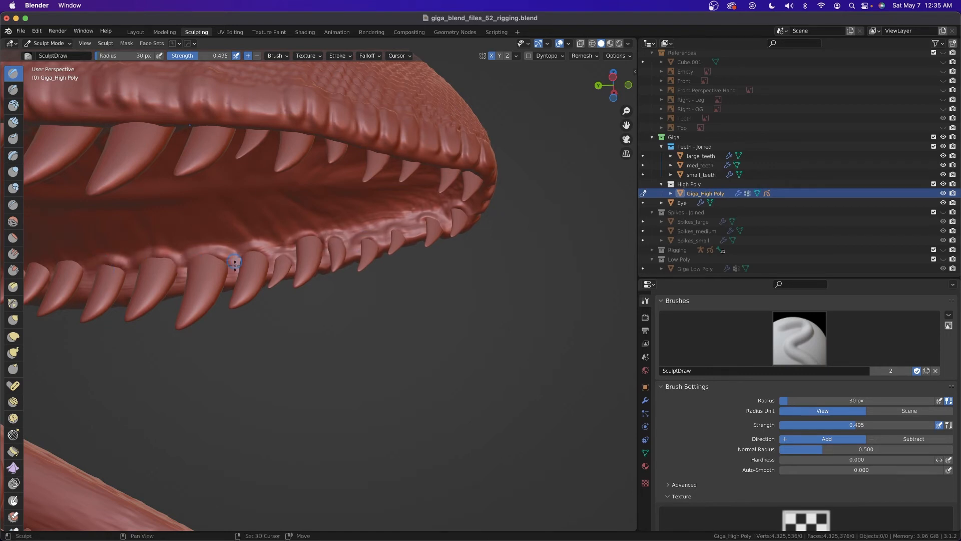
- Continue the raised gums around the rear upper teeth near the jaw hinge with a 40 px SculptDraw brush
scroll(145, 273, down, 6)
middle_drag(145, 273, 309, 243)
scroll(336, 295, up, 6)
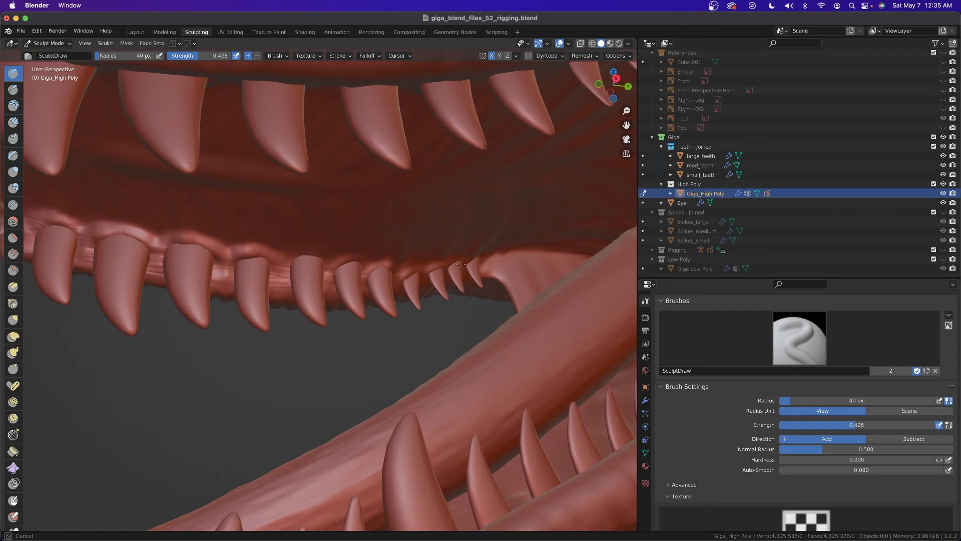
drag(361, 280, 362, 276)
drag(346, 258, 332, 280)
key(bracketleft)
key(bracketleft)
key(bracketleft)
- Sculpt raised gums around the inner bases of the front lower teeth with a SculptDraw brush of about 45 px
scroll(339, 265, down, 10)
middle_drag(339, 265, 426, 286)
scroll(365, 344, up, 6)
middle_drag(365, 344, 376, 326)
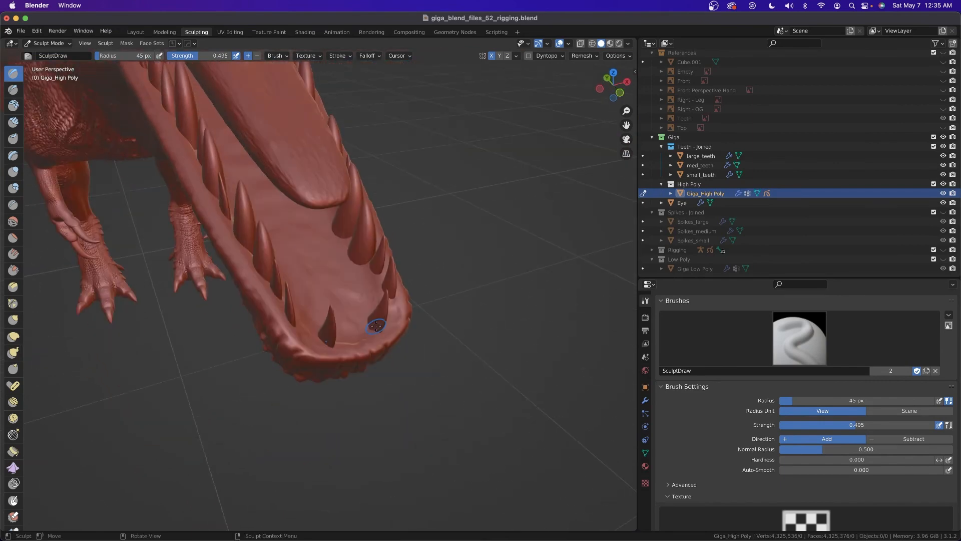
drag(394, 291, 376, 269)
key(bracketright)
key(bracketright)
key(bracketright)
key(bracketright)
mouse_move(343, 242)
mouse_down()
mouse_move(348, 260)
mouse_move(366, 261)
mouse_up()
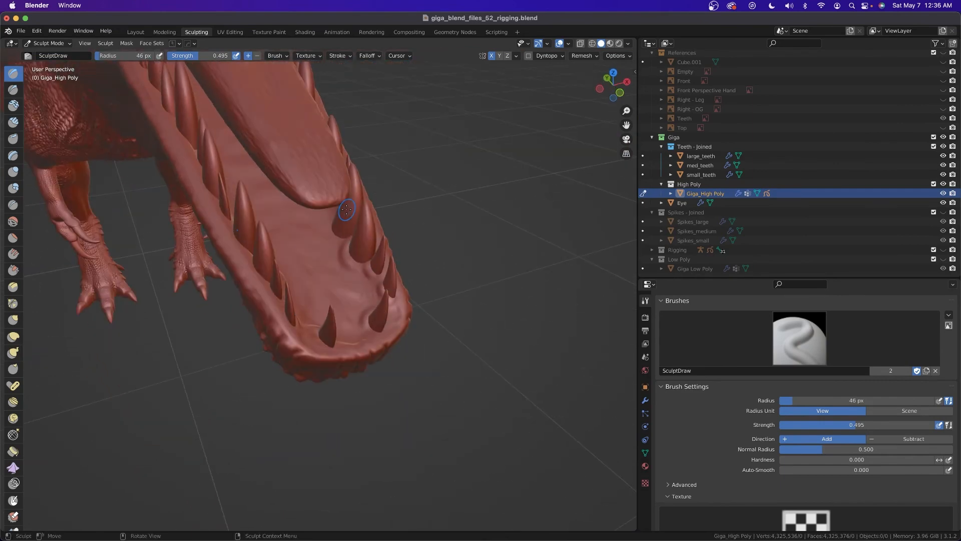
- Continue the gum bulges along the lower teeth beside the tongue tip with a 46 px SculptDraw brush
scroll(347, 210, down, 6)
middle_drag(346, 210, 370, 202)
scroll(363, 293, up, 8)
mouse_move(363, 292)
middle_down()
mouse_move(390, 280)
mouse_move(371, 278)
middle_up()
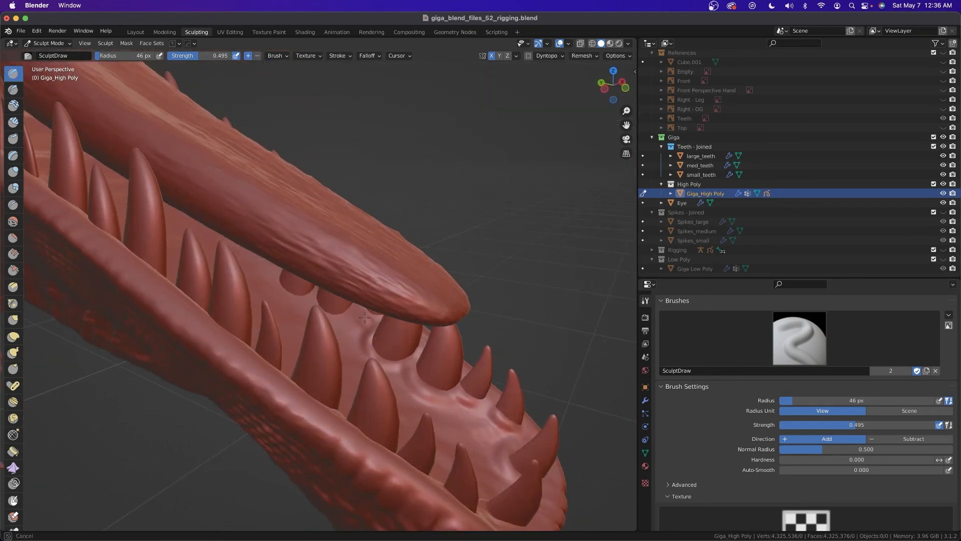
- Build up the gums around the lower teeth beneath the tongue, working between the near teeth with a 62 px SculptDraw brush
scroll(297, 298, down, 8)
mouse_move(297, 298)
middle_down()
mouse_move(268, 301)
mouse_move(343, 300)
mouse_move(380, 334)
middle_up()
scroll(318, 300, up, 5)
scroll(316, 310, up, 6)
scroll(316, 311, up, 5)
key(bracketright)
key(bracketright)
key(bracketright)
mouse_move(262, 399)
mouse_down()
mouse_move(313, 425)
mouse_move(275, 417)
mouse_up()
mouse_move(215, 345)
middle_down()
mouse_move(478, 401)
mouse_move(543, 425)
middle_up()
drag(307, 408, 308, 411)
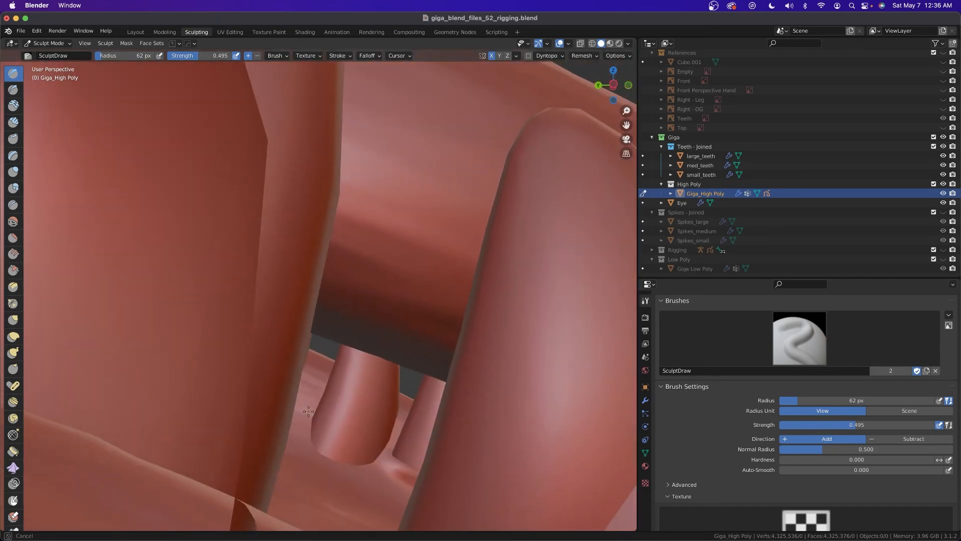
drag(384, 438, 341, 464)
- Extend the gum ridge farther back along the inner lower tooth row using a larger SculptDraw brush
middle_drag(85, 341, 113, 340)
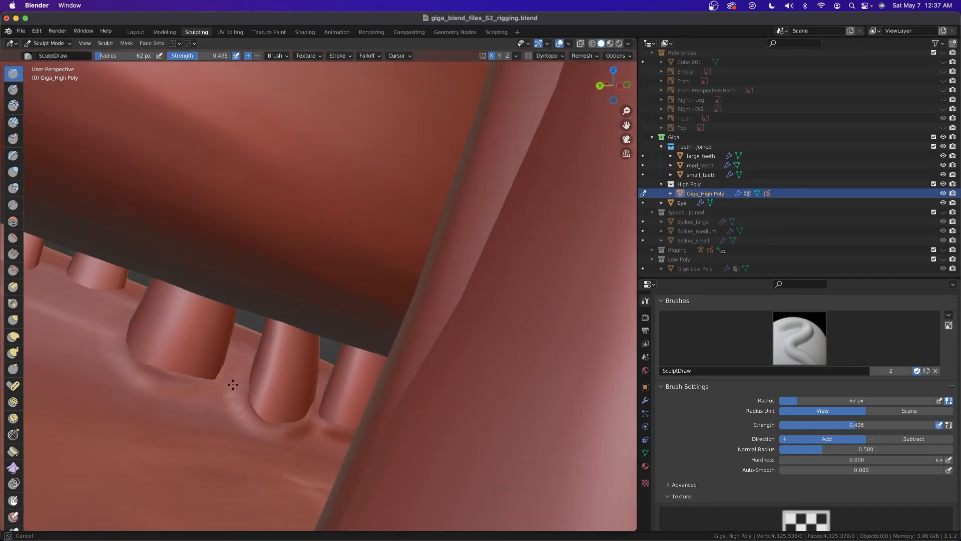
drag(69, 287, 83, 292)
shift+middle_drag(82, 292, 129, 279)
key(bracketright)
key(bracketright)
key(bracketright)
key(bracketright)
key(bracketright)
mouse_move(128, 311)
mouse_down()
mouse_move(137, 341)
mouse_move(215, 378)
mouse_up()
- Sculpt the gums around the rear lower teeth using SculptDraw with a radius reduced to 36 px
middle_drag(142, 321, 142, 353)
middle_drag(143, 248, 152, 257)
key(bracketleft)
key(bracketleft)
drag(58, 174, 110, 201)
middle_drag(114, 215, 166, 281)
middle_drag(246, 258, 299, 321)
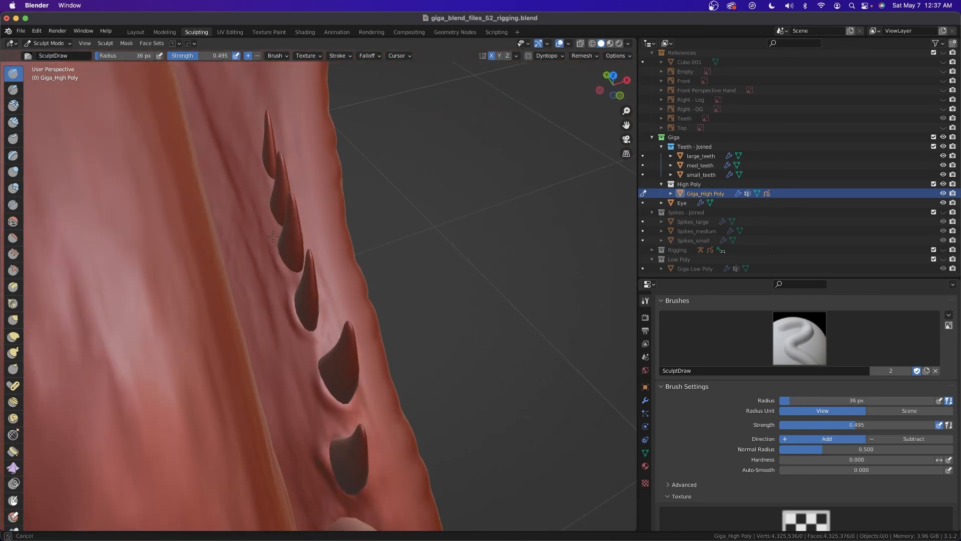
middle_drag(261, 167, 297, 163)
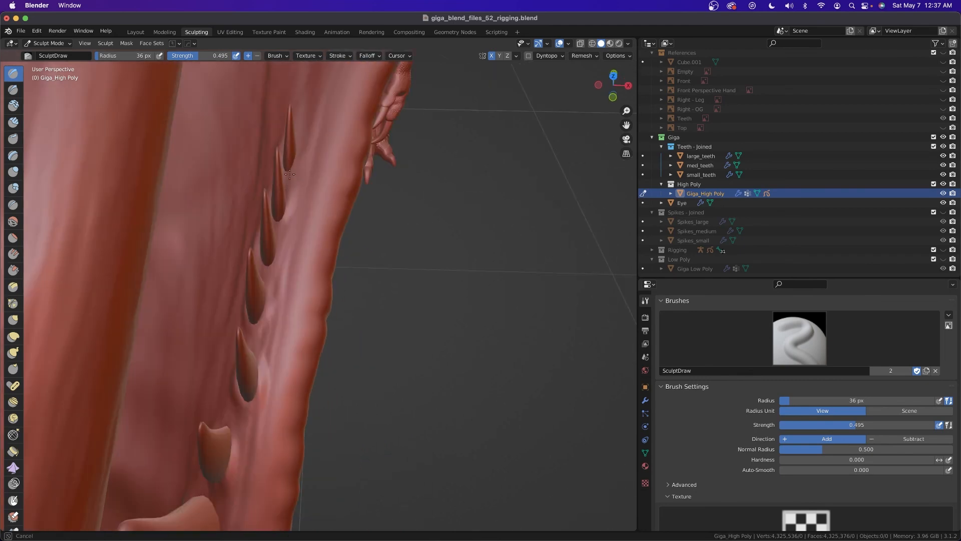
- Set the SculptDraw strength to 0.406 and sculpt bulges on the outer lower jaw beneath the front teeth
key(KP_3)
scroll(292, 319, down, 5)
shift+middle_drag(292, 319, 439, 238)
scroll(439, 238, up, 2)
key(bracketright)
mouse_move(294, 226)
mouse_down()
mouse_move(306, 246)
mouse_move(296, 230)
mouse_up()
key(shift+f)
click(322, 254)
key(bracketright)
key(bracketright)
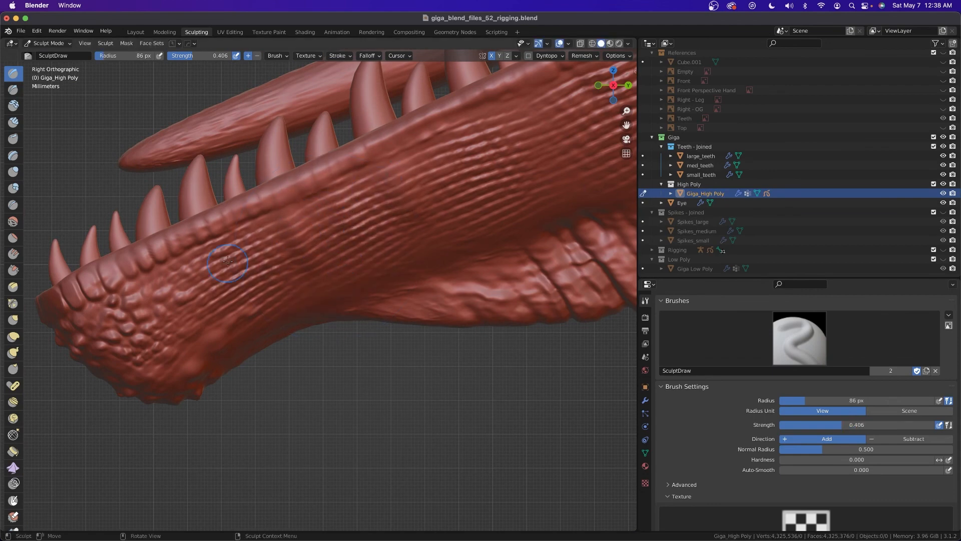
- Continue the outer lower jaw bulges toward the rear teeth, enlarging the SculptDraw radius to 102 px
scroll(378, 240, up, 2)
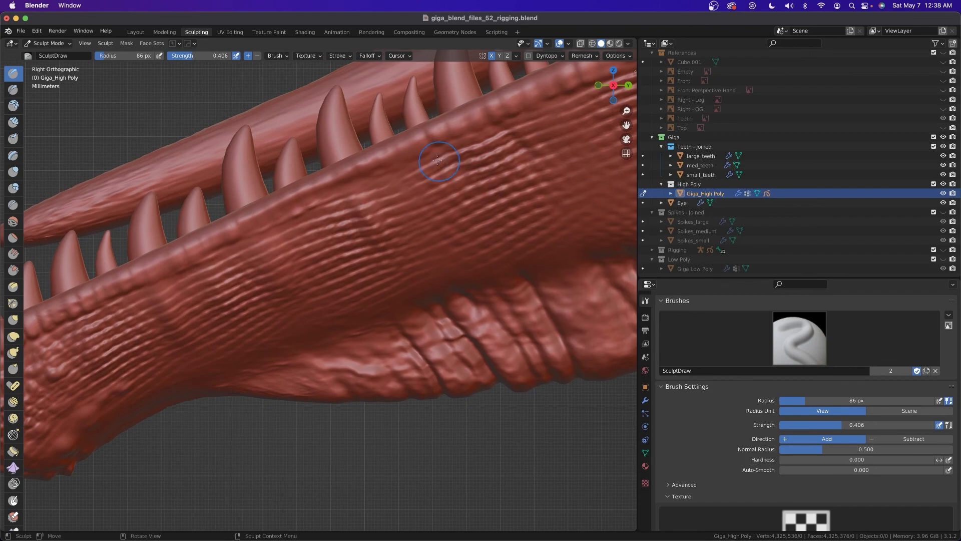
key(bracketright)
key(bracketright)
scroll(418, 254, up, 2)
shift+middle_drag(417, 255, 449, 302)
- Review the whole dinosaur from the front, examining the open mouth, teeth and throat
scroll(418, 305, down, 8)
scroll(367, 294, up, 5)
scroll(371, 301, down, 6)
middle_drag(372, 299, 385, 256)
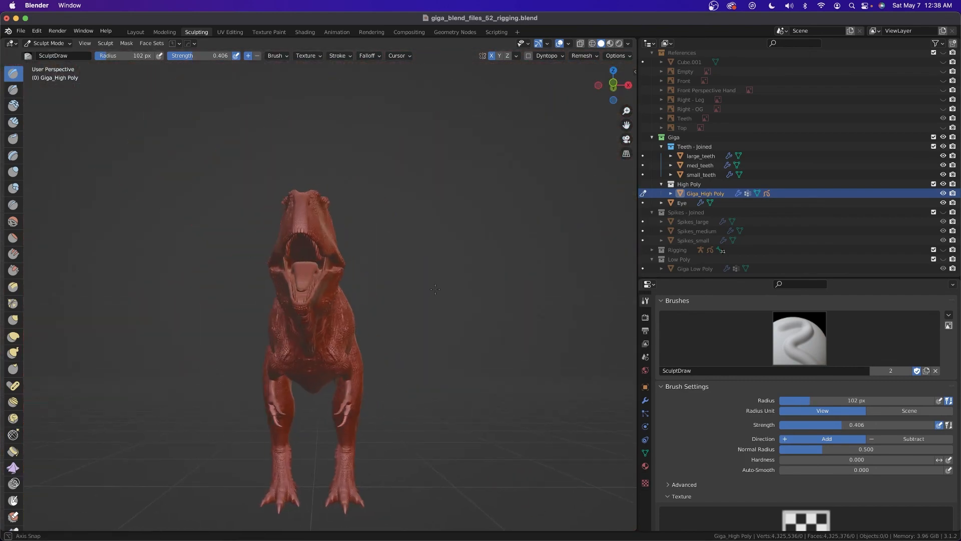
scroll(386, 253, up, 3)
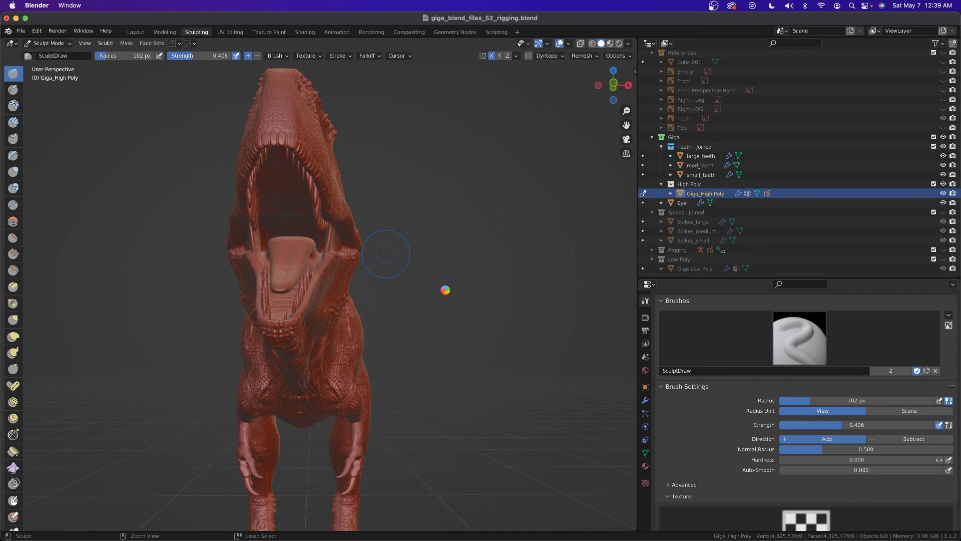
scroll(442, 290, down, 4)
scroll(399, 471, up, 6)
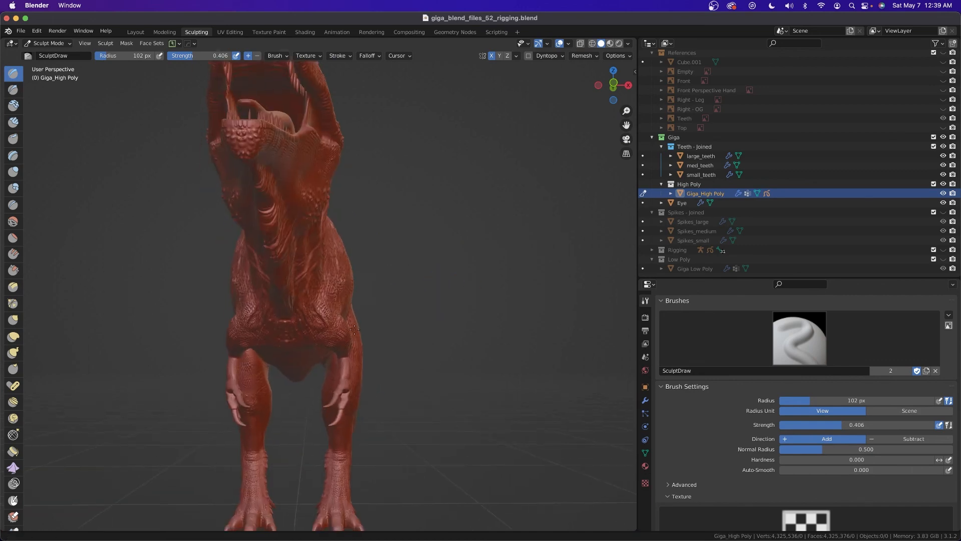